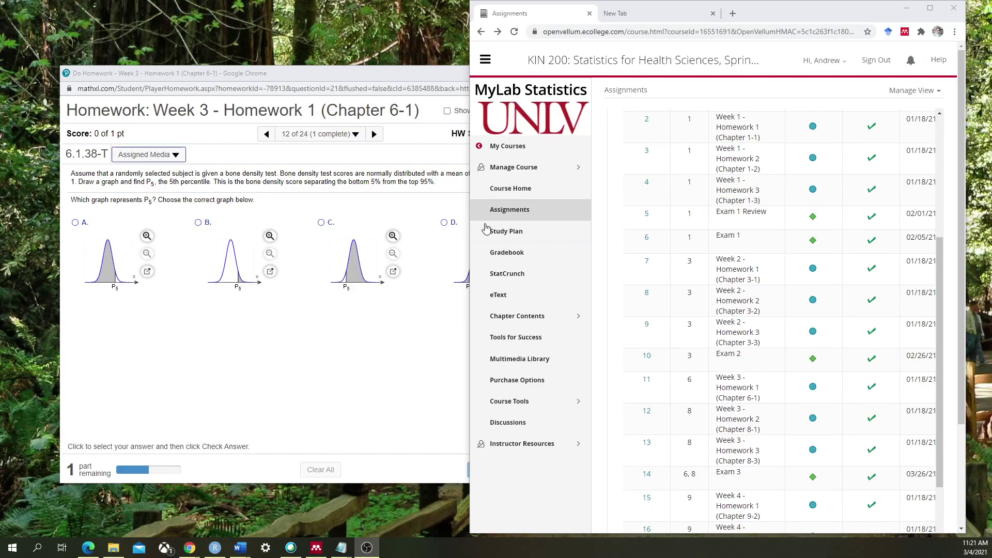
{"action": "left_click", "coordinate": [394, 78]}
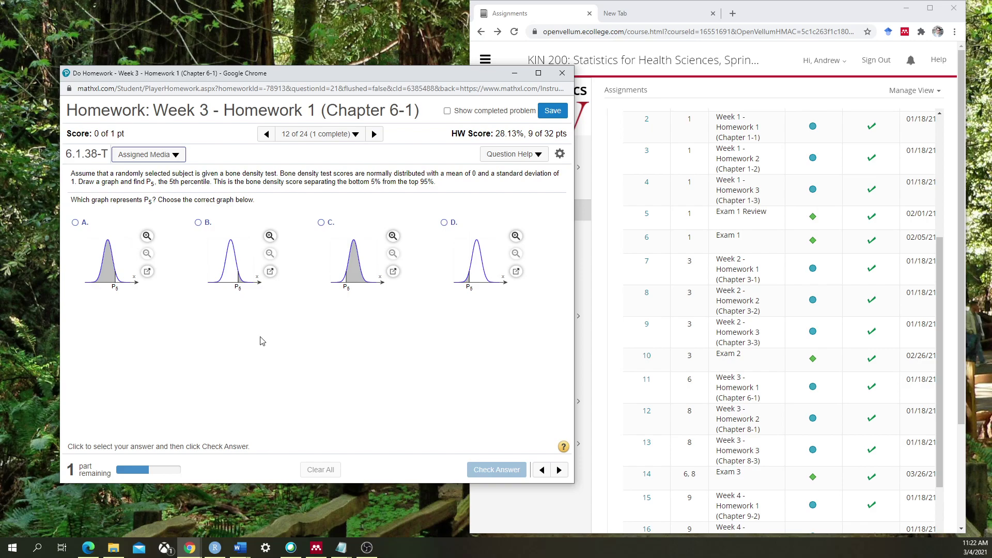
{"action": "left_click", "coordinate": [531, 14]}
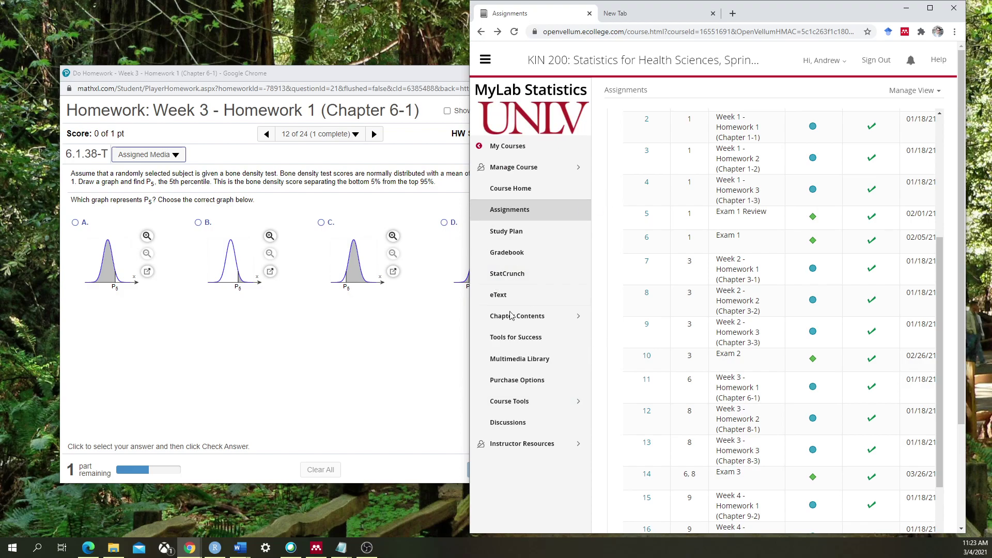
{"action": "left_click", "coordinate": [332, 75]}
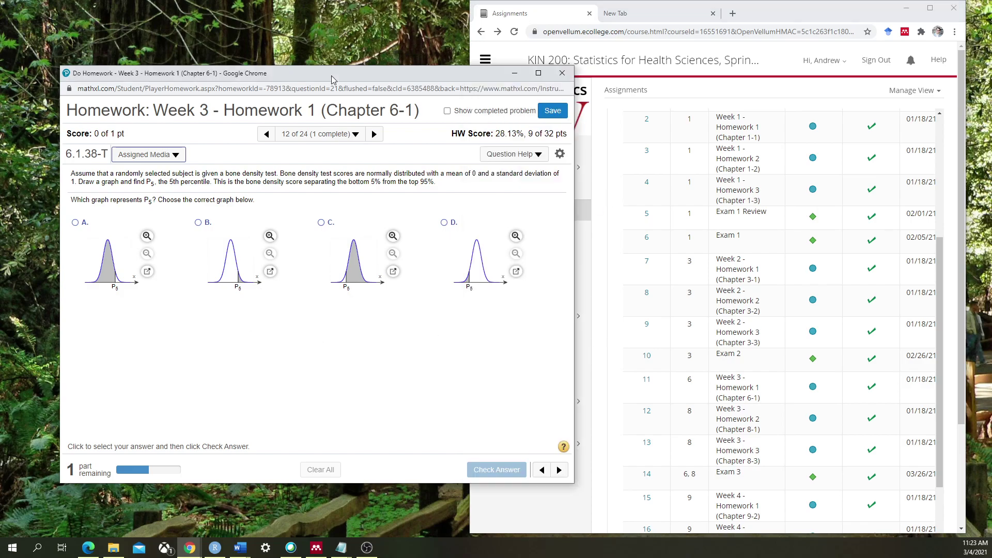
{"action": "left_click", "coordinate": [528, 15]}
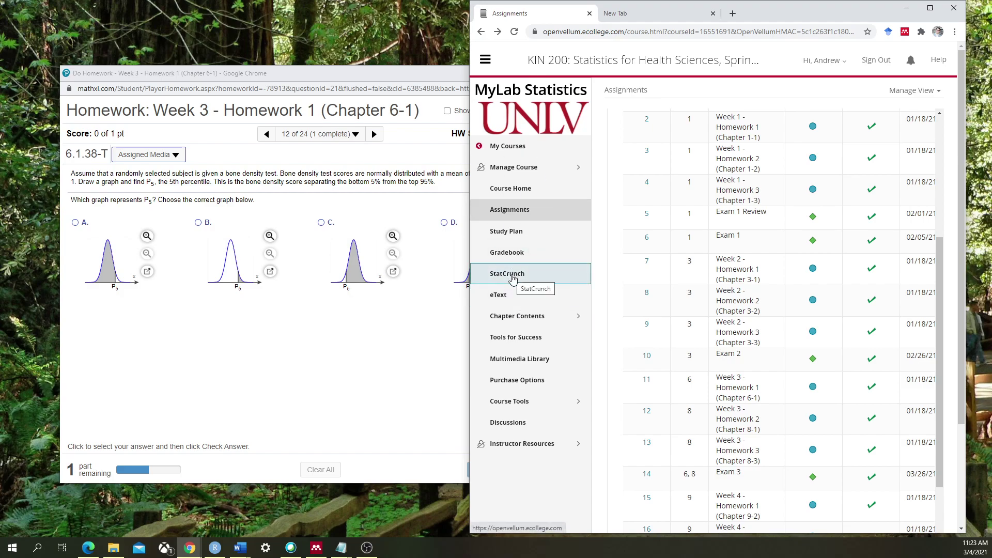
{"action": "left_click", "coordinate": [361, 81]}
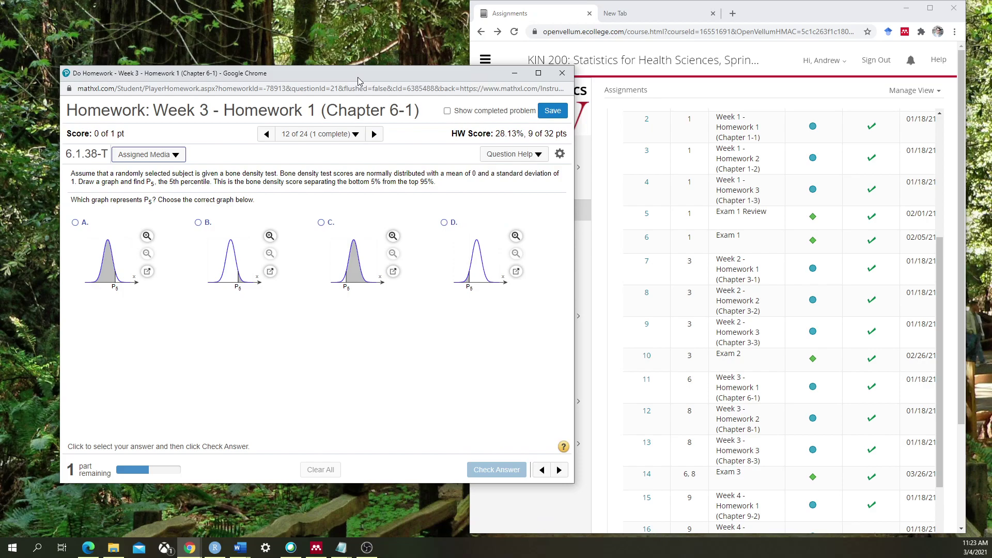
Open the StatCrunch page of the KIN 200 course through the Pearson portal and place the browser beside the homework window
{"action": "left_click", "coordinate": [653, 13]}
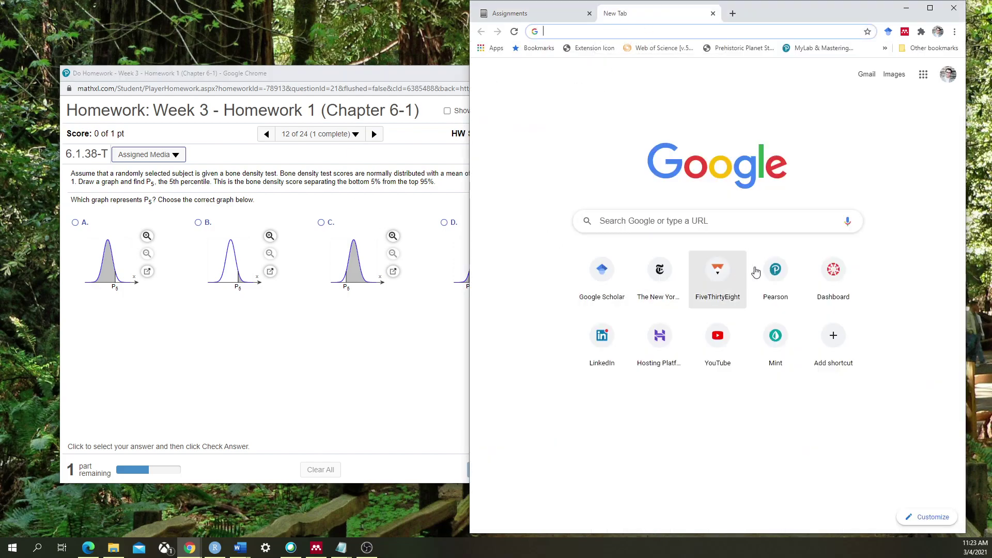
{"action": "left_click", "coordinate": [775, 276]}
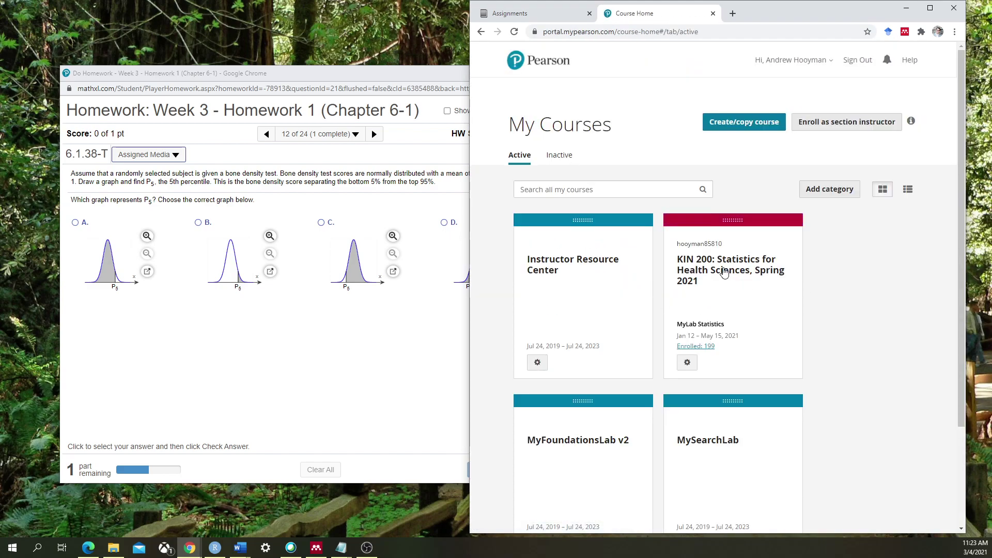
{"action": "left_click_drag", "start_coordinate": [823, 11], "coordinate": [991, 67]}
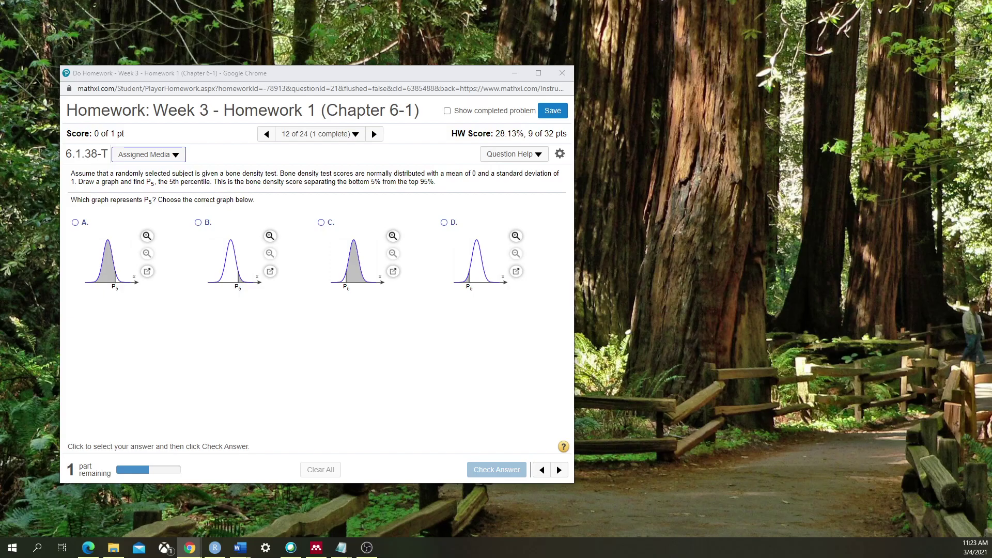
{"action": "left_click_drag", "start_coordinate": [991, 45], "coordinate": [910, 45]}
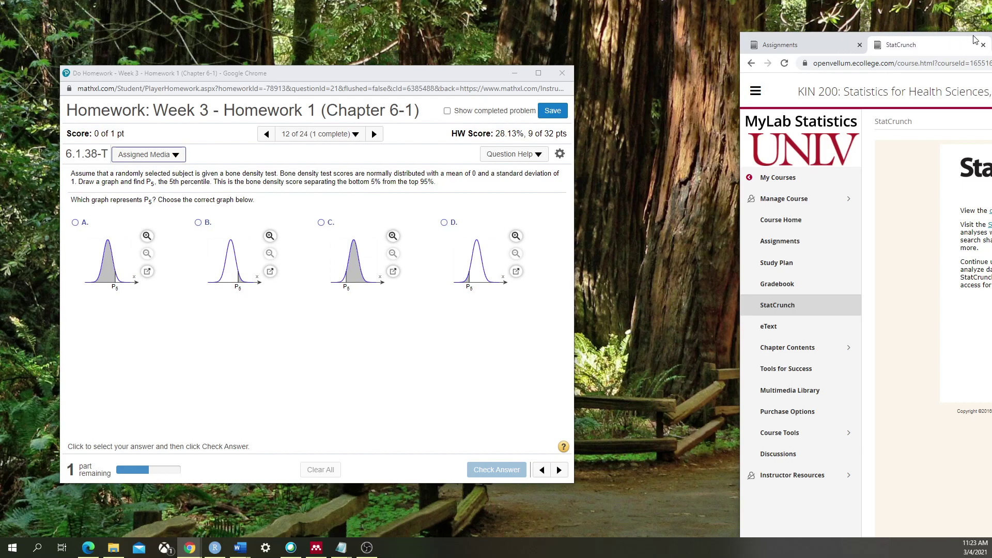
{"action": "left_click_drag", "start_coordinate": [972, 44], "coordinate": [794, 15]}
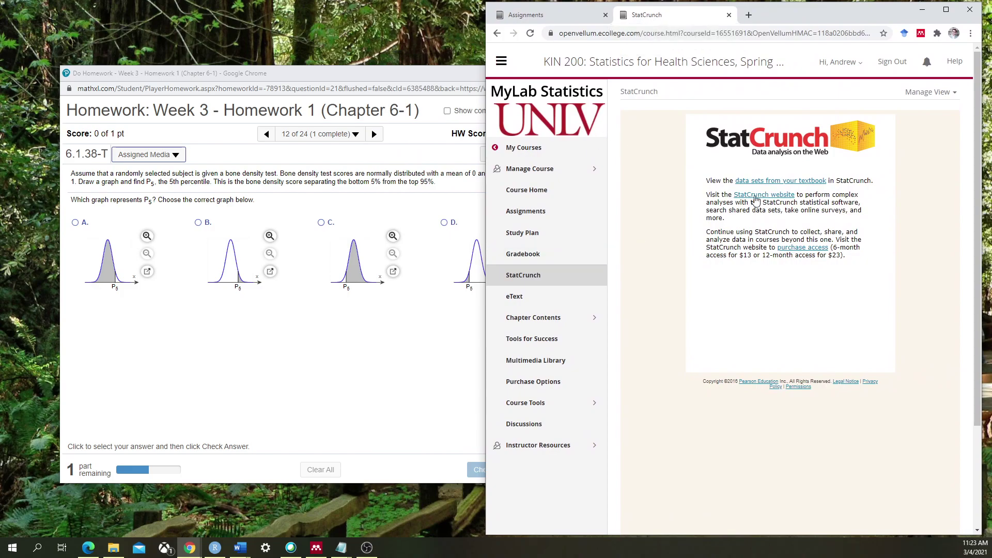
Launch StatCrunch from the StatCrunch website and shift the homework window so the two windows sit side by side
{"action": "left_click", "coordinate": [756, 195]}
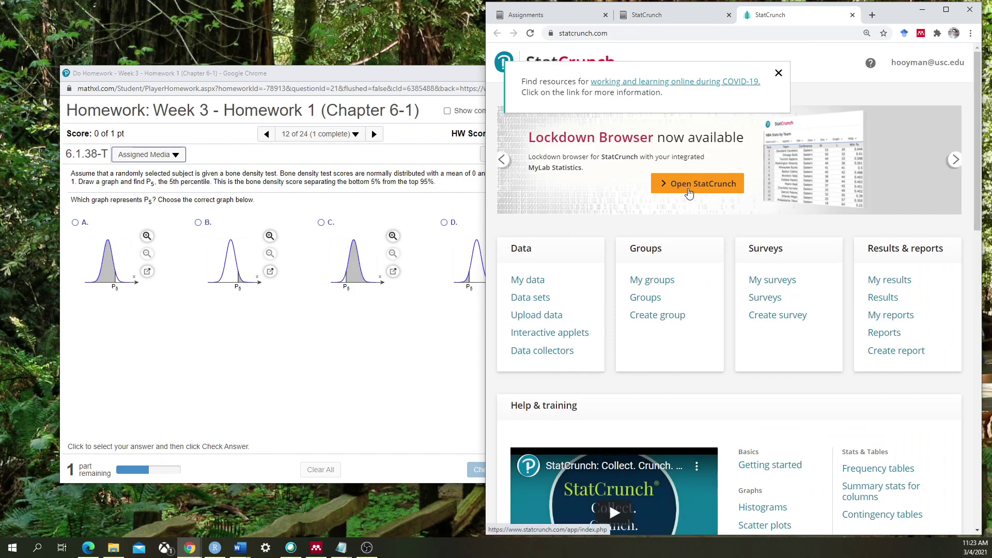
{"action": "left_click", "coordinate": [695, 185]}
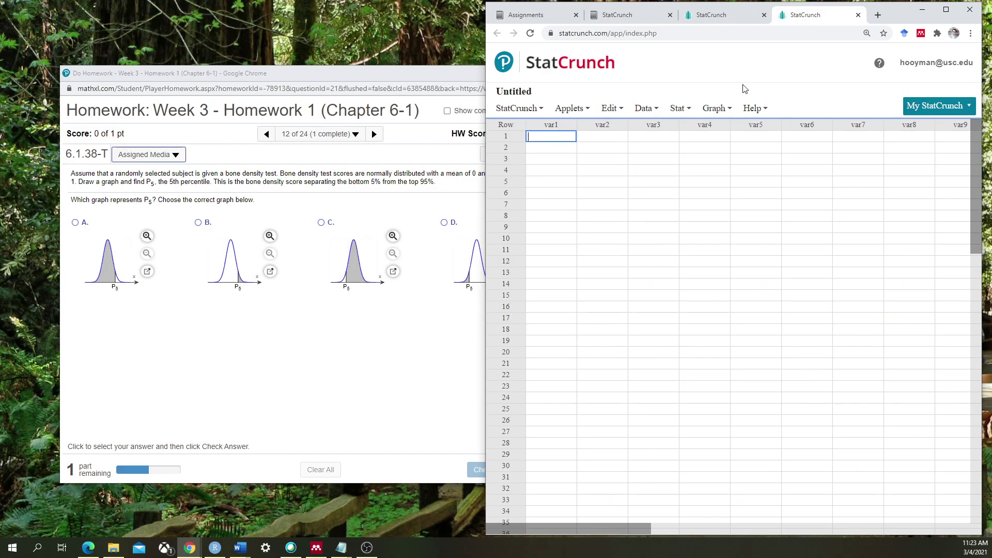
{"action": "left_click_drag", "start_coordinate": [405, 80], "coordinate": [362, 79]}
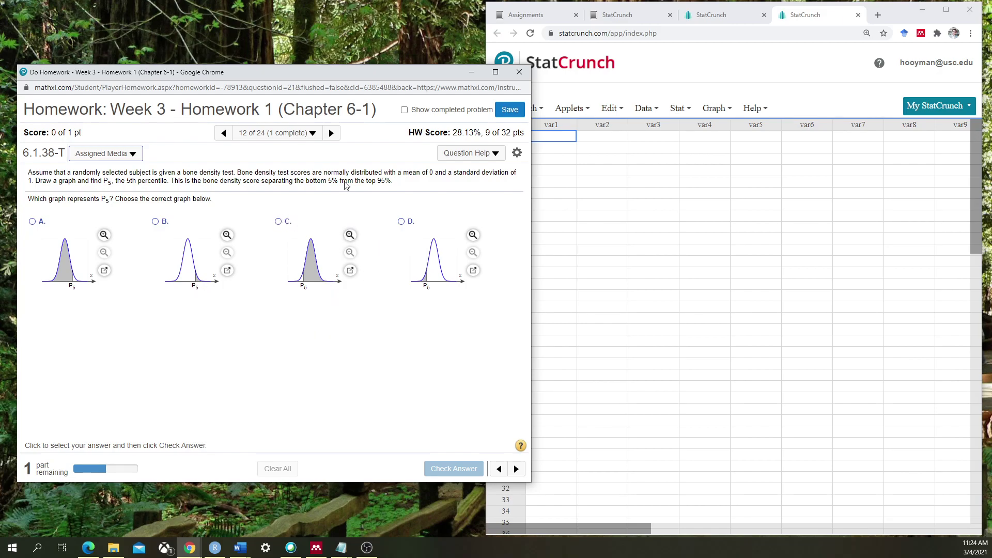
Open StatCrunch's Normal calculator and reposition it over the data table
{"action": "left_click", "coordinate": [682, 65]}
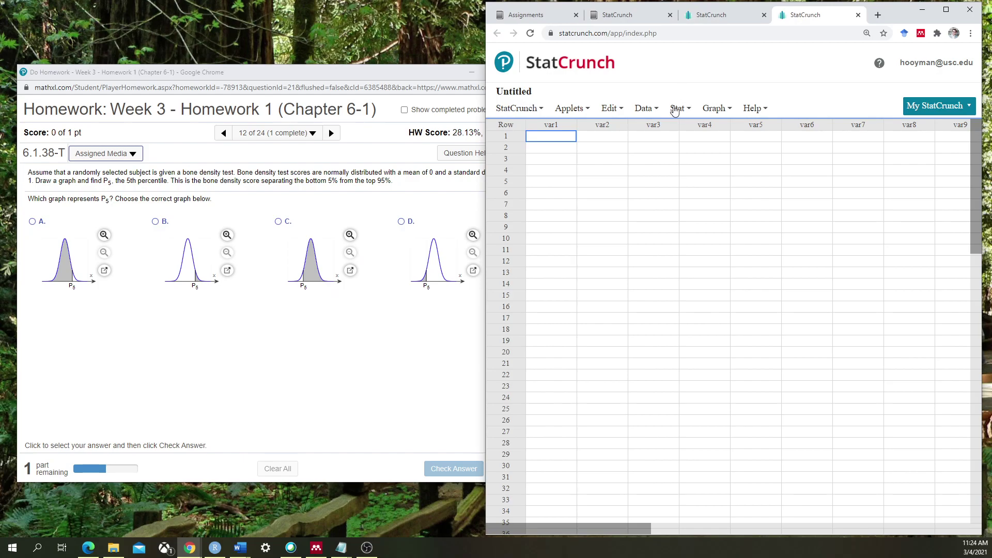
{"action": "left_click", "coordinate": [679, 108]}
{"action": "mouse_move", "coordinate": [680, 128]}
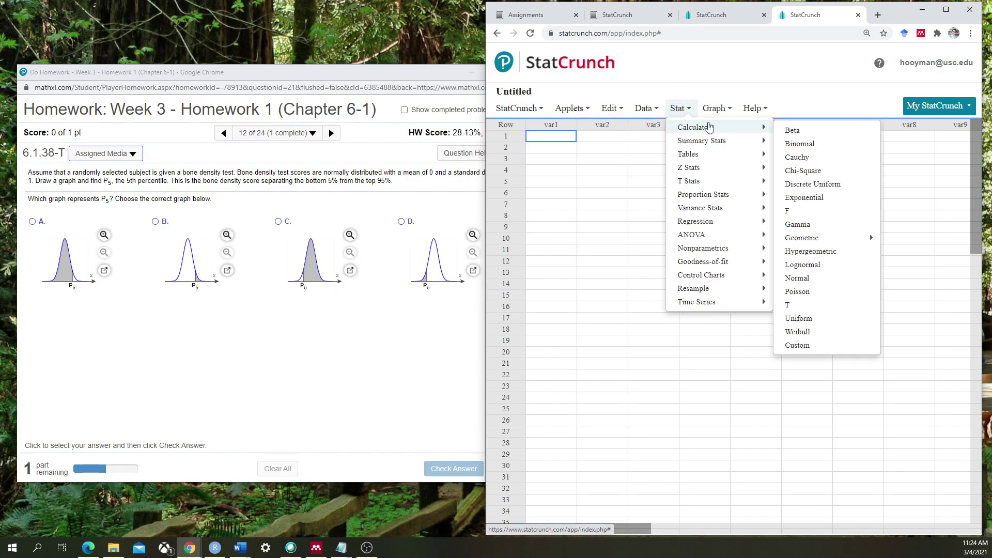
{"action": "left_click", "coordinate": [798, 277]}
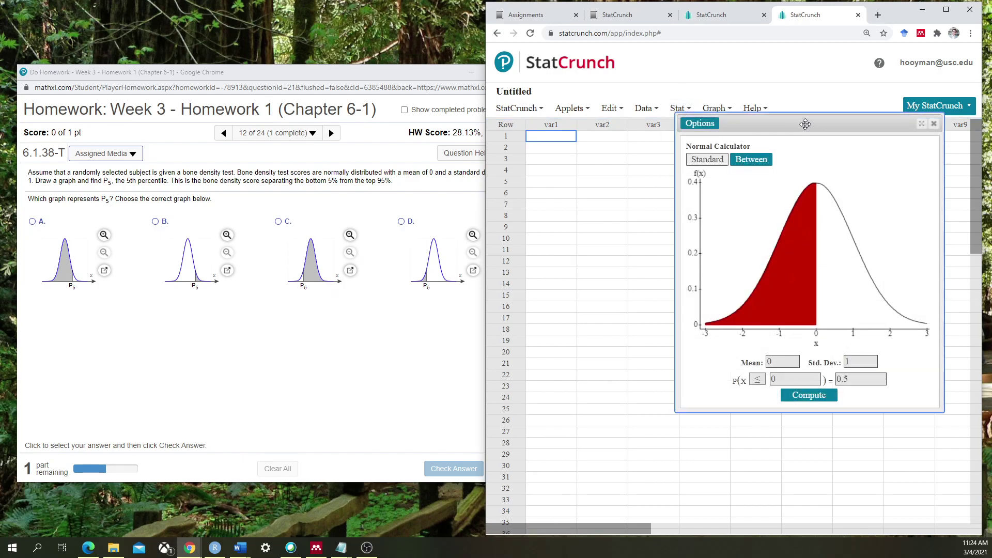
{"action": "left_click_drag", "start_coordinate": [801, 124], "coordinate": [745, 124]}
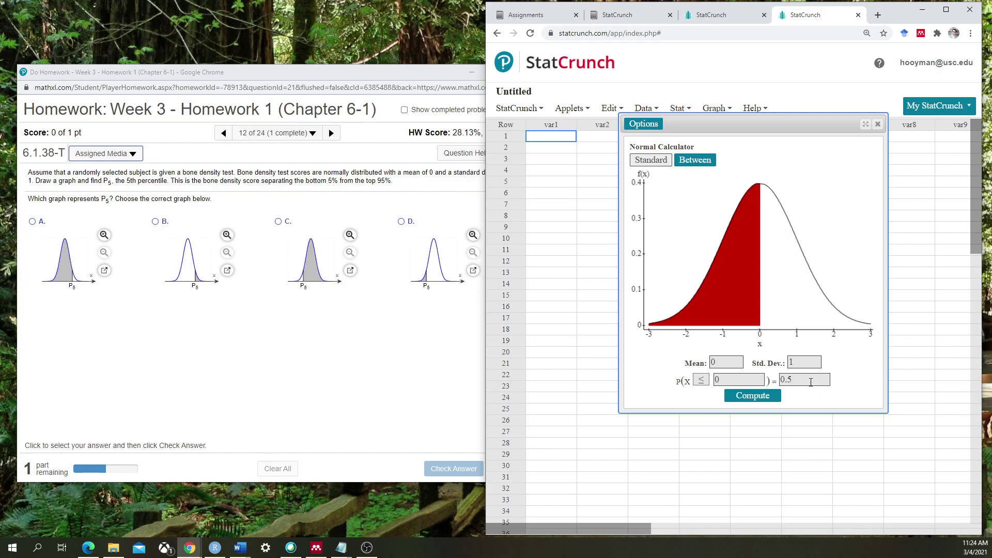
Set the Normal calculator's probability to 0.05 with the ≤ inequality and compute the matching x value
{"action": "left_click", "coordinate": [810, 381]}
{"action": "left_click_drag", "start_coordinate": [680, 383], "coordinate": [676, 381]}
{"action": "left_click", "coordinate": [804, 383]}
{"action": "key", "text": "BackSpace"}
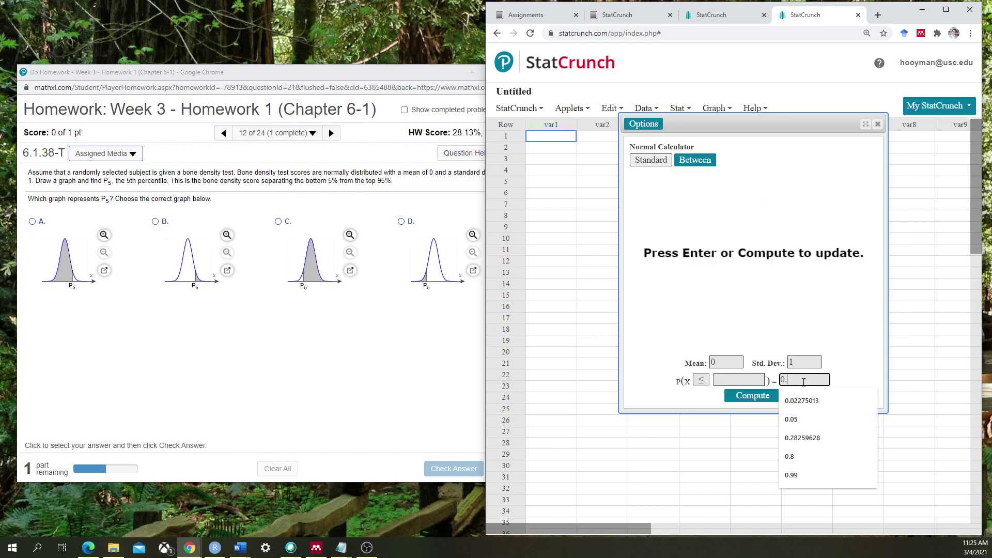
{"action": "type", "text": "0"}
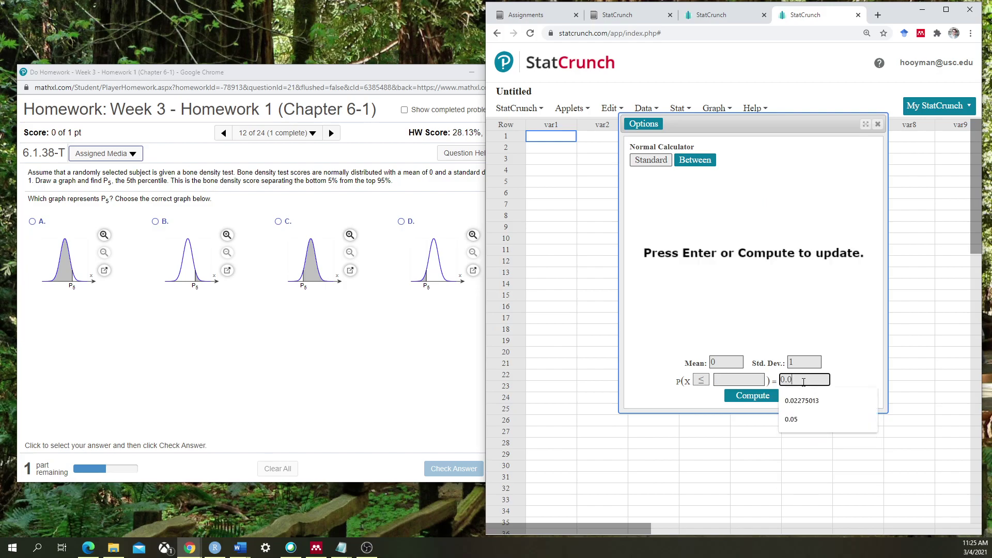
{"action": "type", "text": "5"}
{"action": "left_click", "coordinate": [762, 403]}
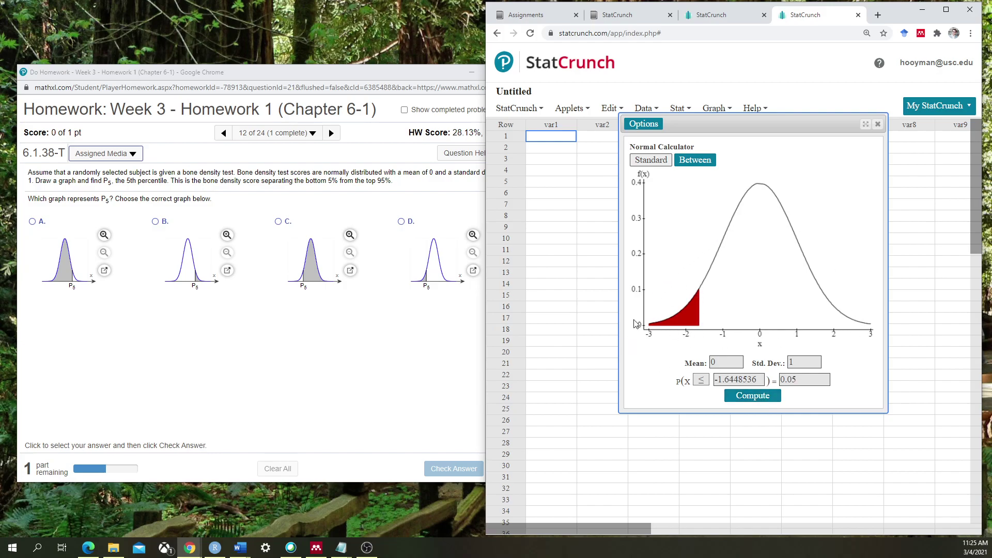
Answer the P5 graph question with choice D, check the answer and dismiss the feedback
{"action": "left_click", "coordinate": [402, 222]}
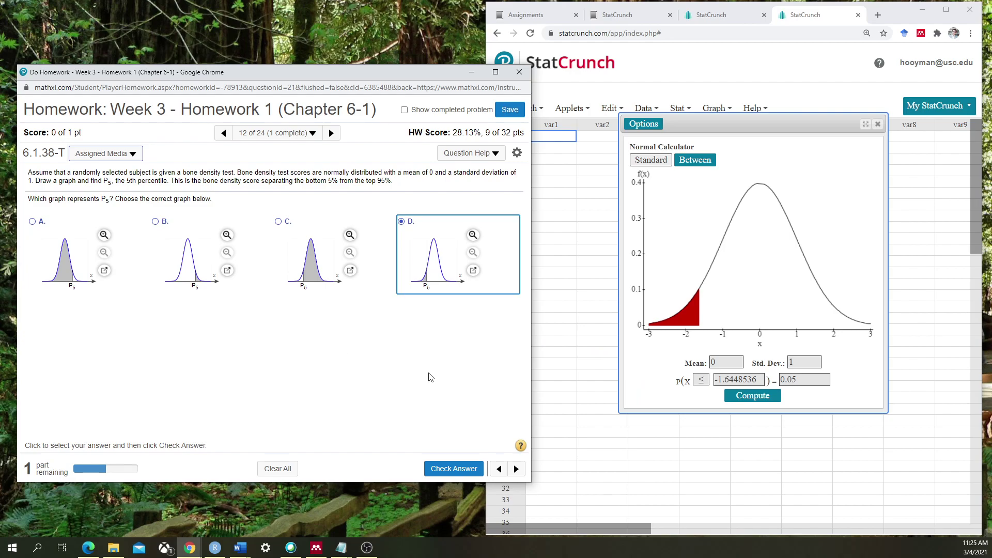
{"action": "left_click", "coordinate": [435, 474]}
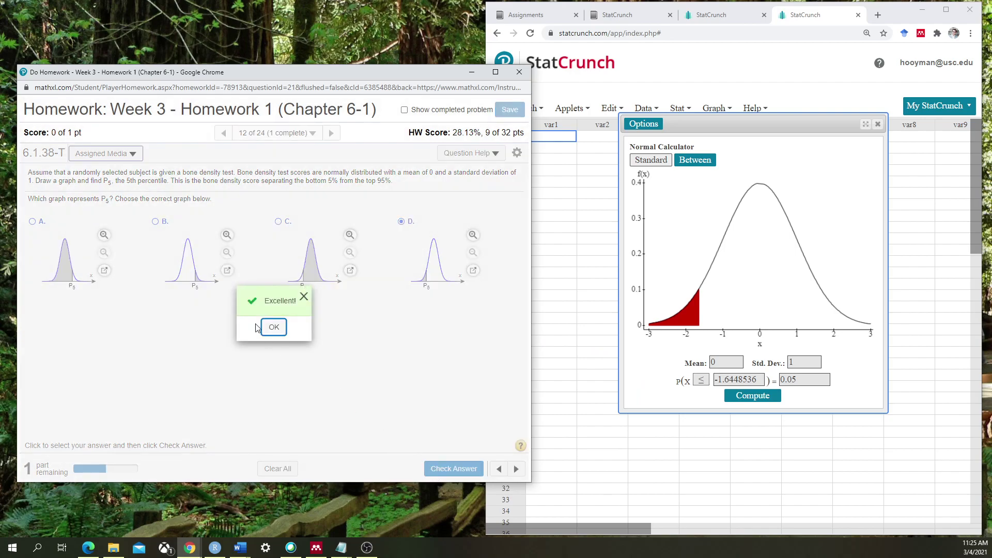
{"action": "left_click", "coordinate": [273, 328]}
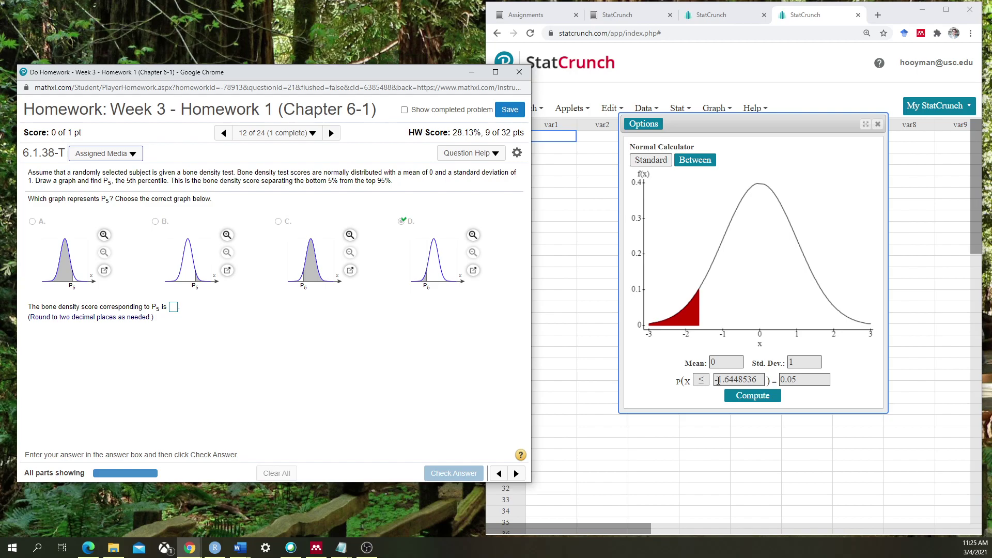
Switch the calculator's inequality to ≥ to compare the shaded area, and return it to ≤
{"action": "left_click", "coordinate": [702, 380]}
{"action": "left_click", "coordinate": [702, 404]}
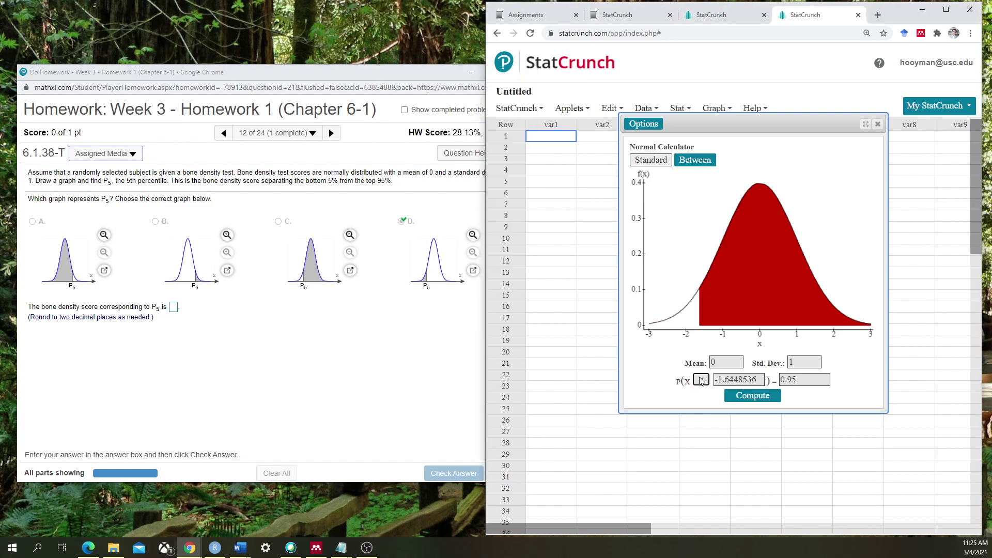
{"action": "left_click", "coordinate": [701, 381]}
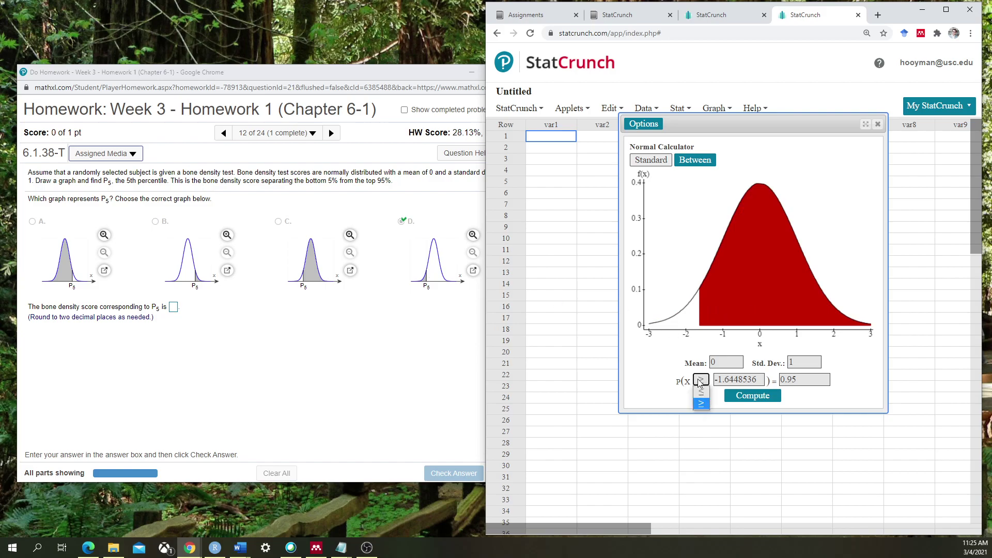
{"action": "left_click", "coordinate": [702, 392]}
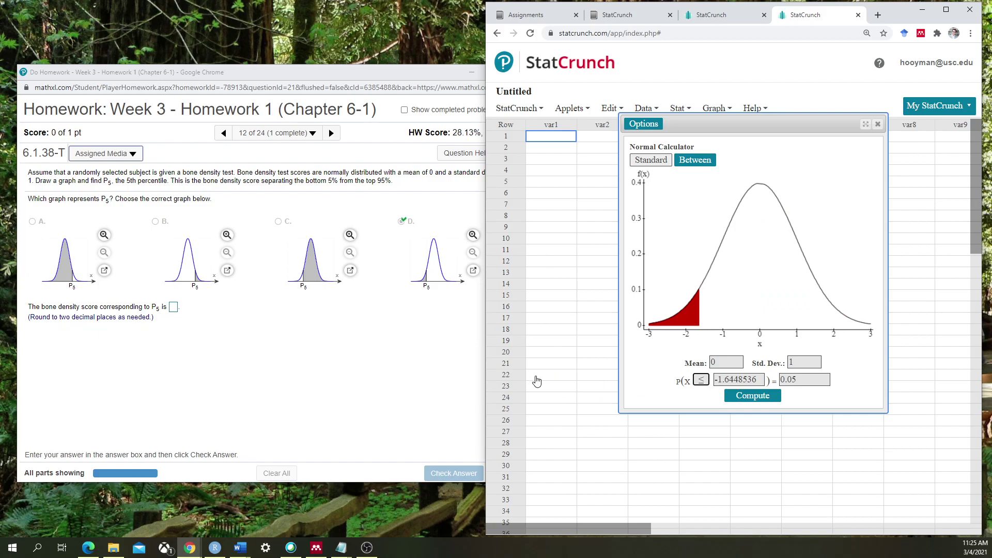
Enter -1.64 as the bone density score for P5, check the answer and advance to question 13
{"action": "left_click", "coordinate": [174, 309]}
{"action": "type", "text": "-"}
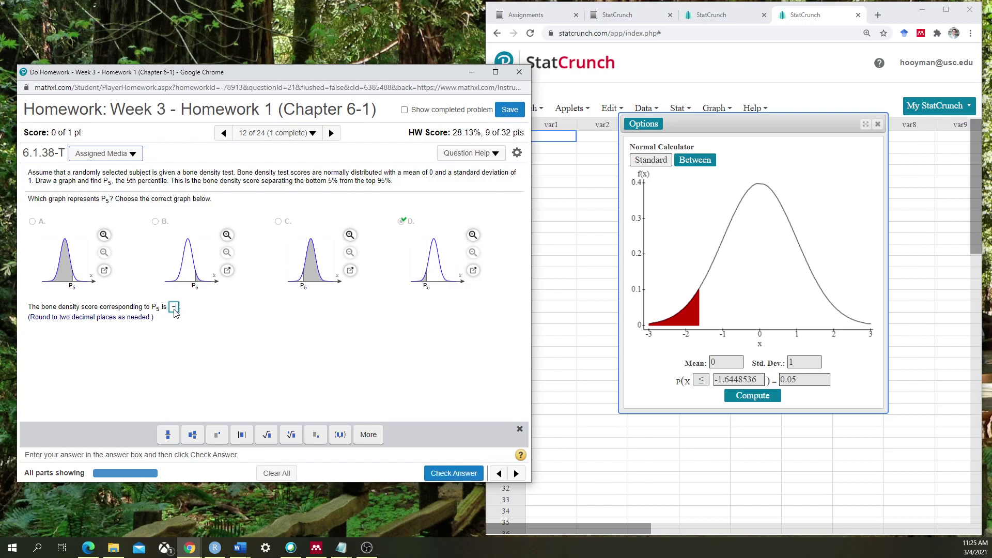
{"action": "type", "text": "1.64"}
{"action": "left_click", "coordinate": [454, 473]}
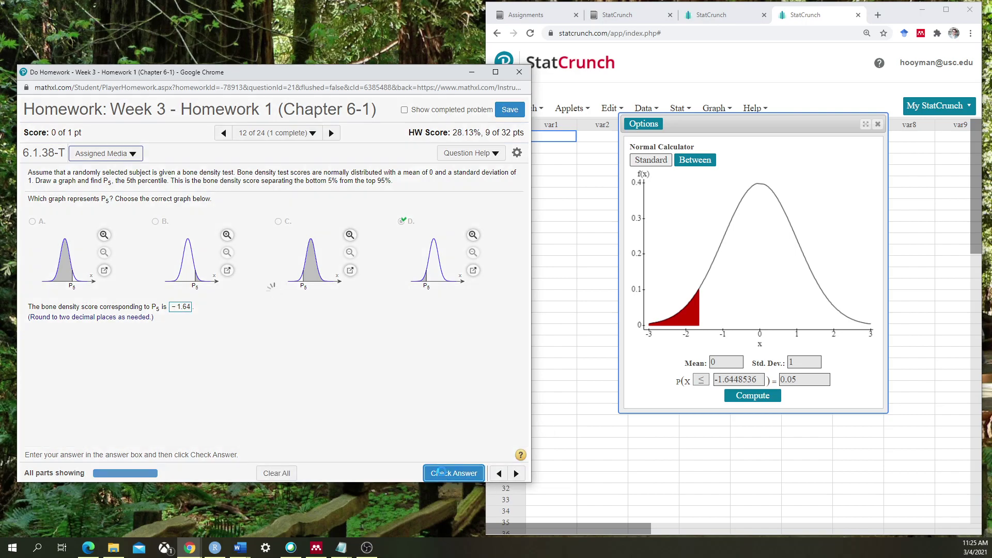
{"action": "left_click", "coordinate": [274, 328]}
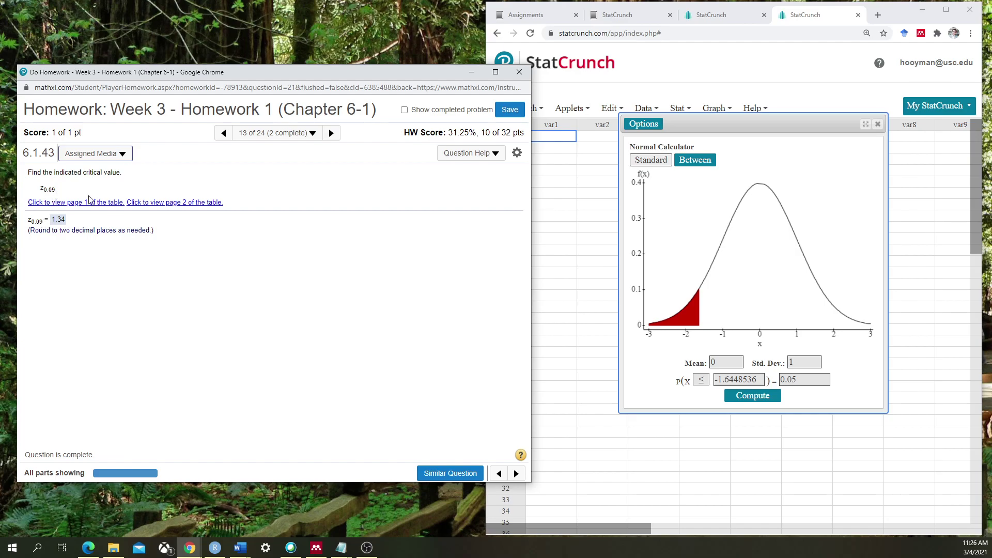
Set the Normal calculator's probability to 0.09 and compute the lower-tail x value for the z0.09 question
{"action": "left_click", "coordinate": [809, 380]}
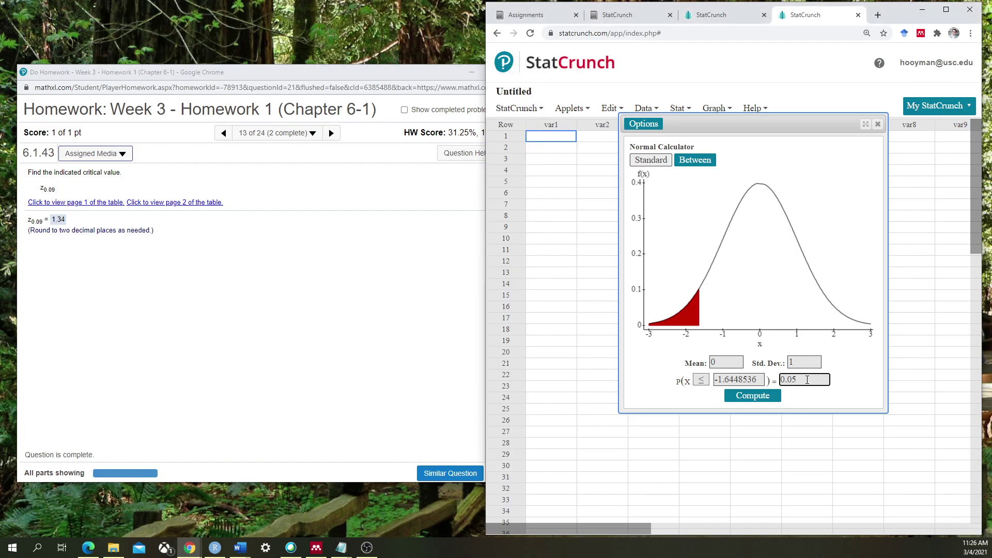
{"action": "key", "text": "BackSpace"}
{"action": "type", "text": "9"}
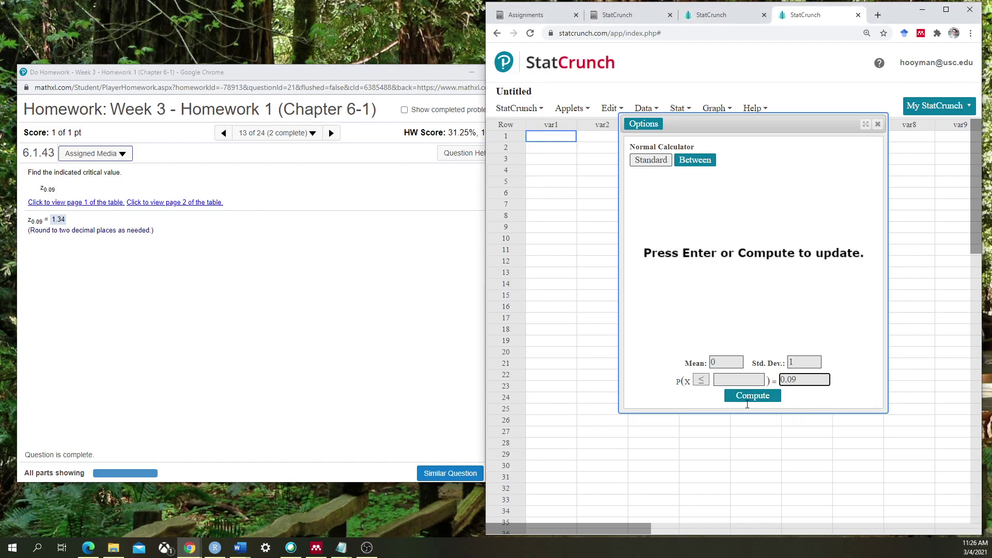
{"action": "left_click", "coordinate": [747, 399]}
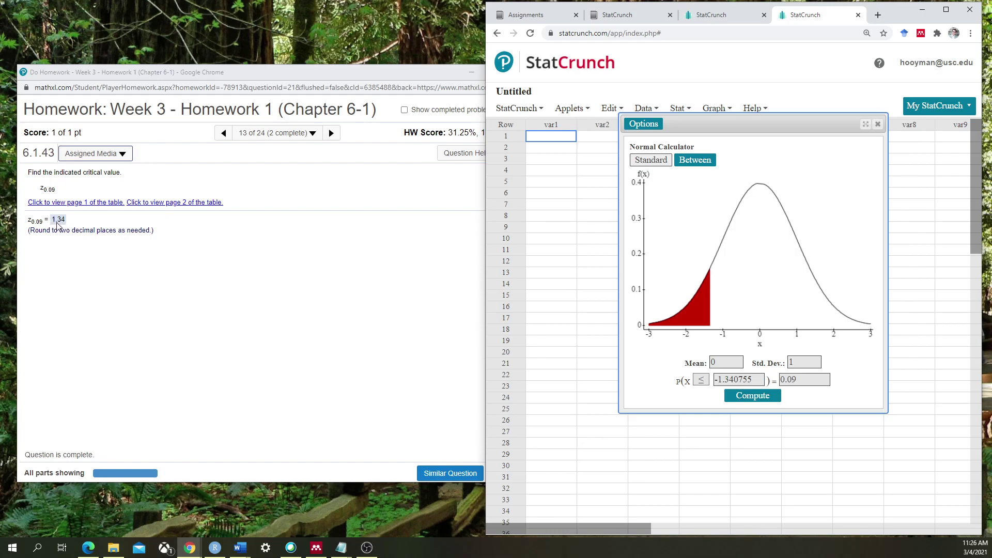
Use the ≥ inequality to compute the x value for an upper-tail probability of 0.09, and switch the inequality back to ≤
{"action": "left_click", "coordinate": [701, 380]}
{"action": "left_click", "coordinate": [706, 407]}
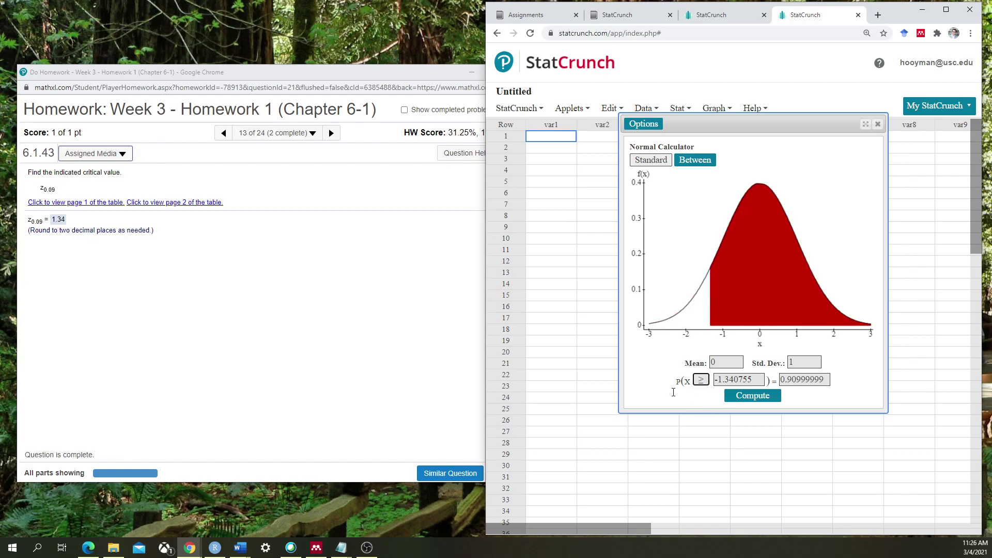
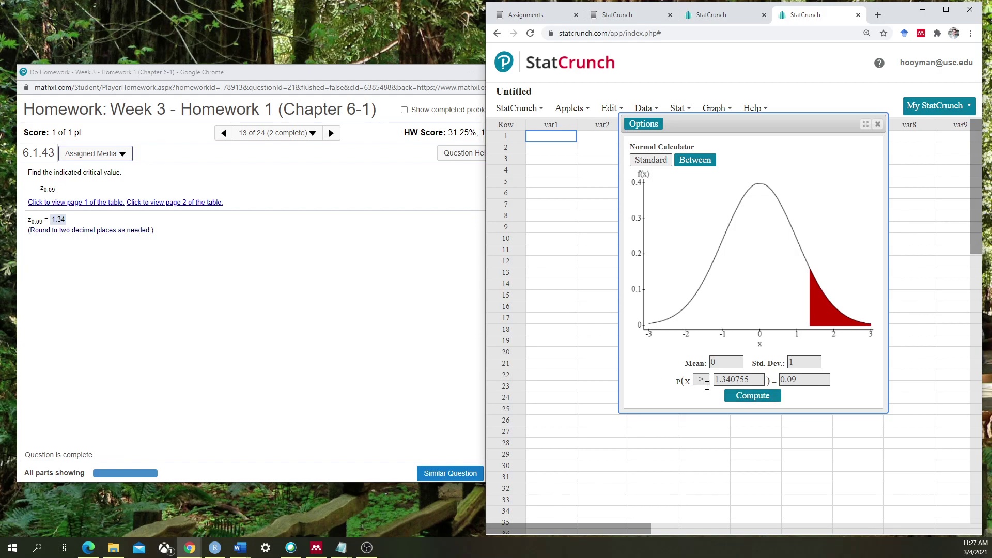
{"action": "left_click", "coordinate": [701, 381]}
{"action": "left_click", "coordinate": [701, 397]}
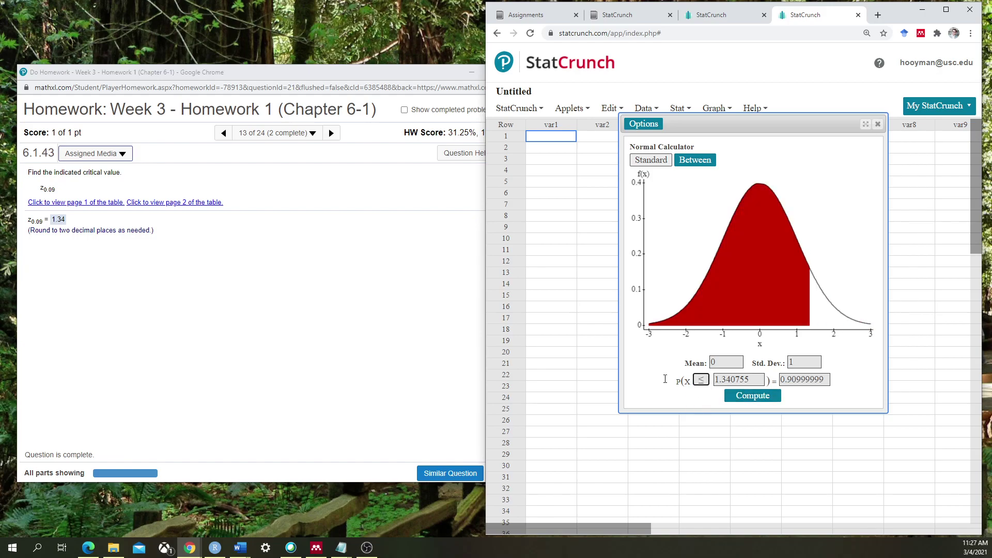
Set the Normal calculator's probability to .09 with the ≤ inequality and compute the lower-tail x value
{"action": "left_click_drag", "start_coordinate": [828, 380], "coordinate": [776, 381]}
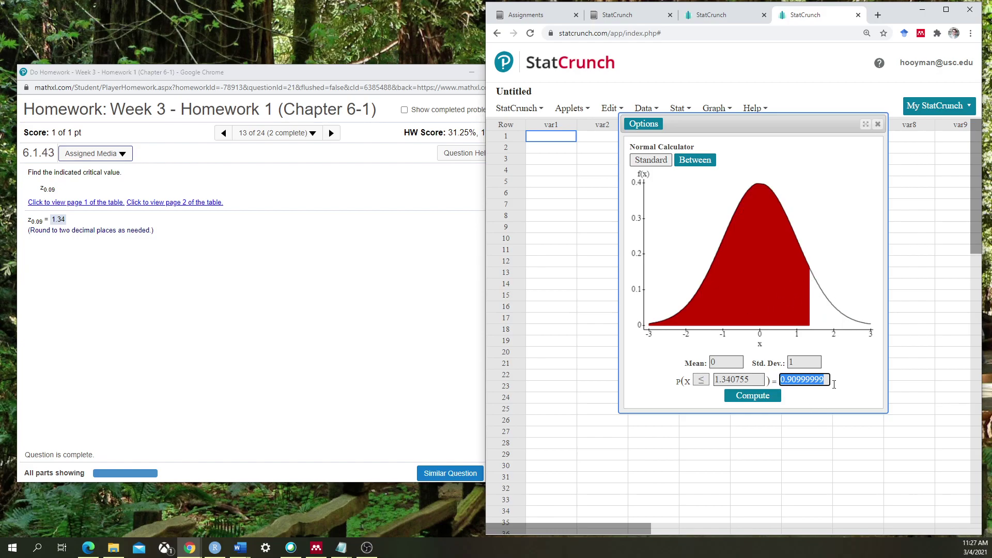
{"action": "key", "text": "BackSpace"}
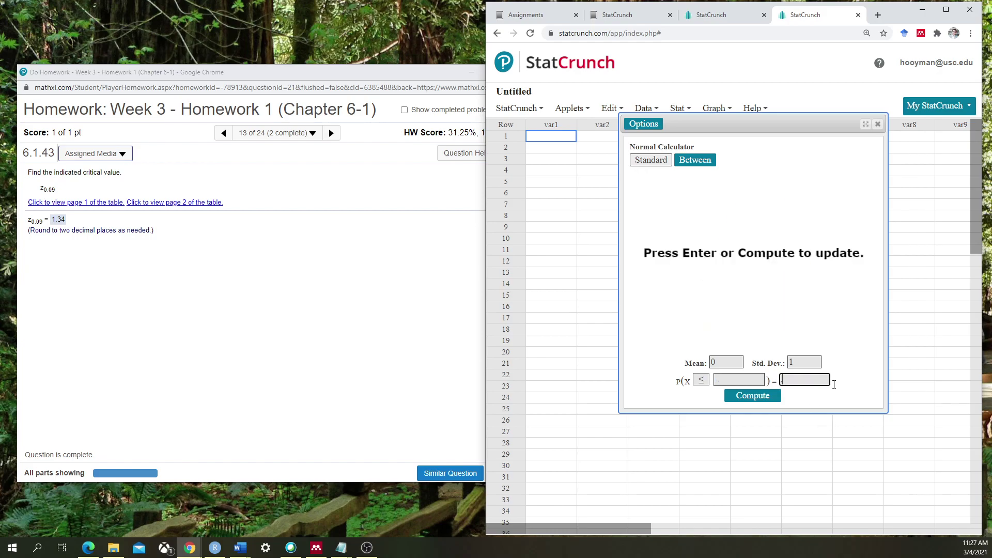
{"action": "left_click", "coordinate": [747, 397]}
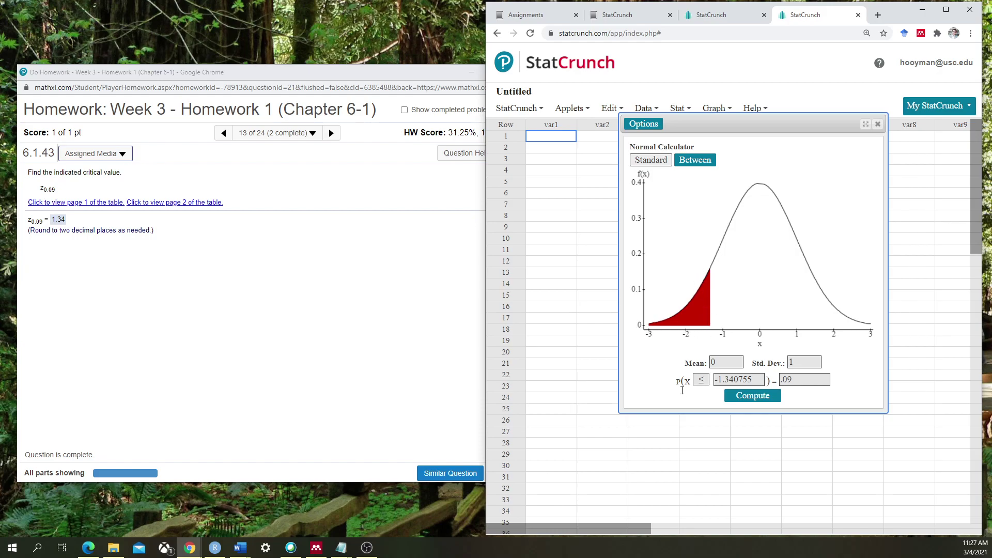
Switch the inequality to ≥, set the probability to .09 and compute the upper-tail x value
{"action": "left_click", "coordinate": [701, 380]}
{"action": "left_click", "coordinate": [702, 406]}
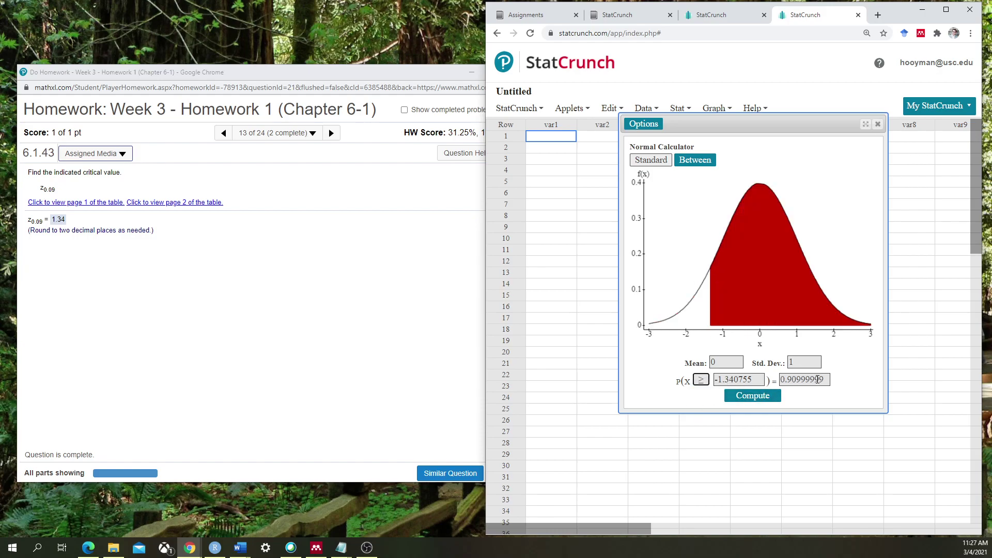
{"action": "left_click_drag", "start_coordinate": [824, 381], "coordinate": [774, 385]}
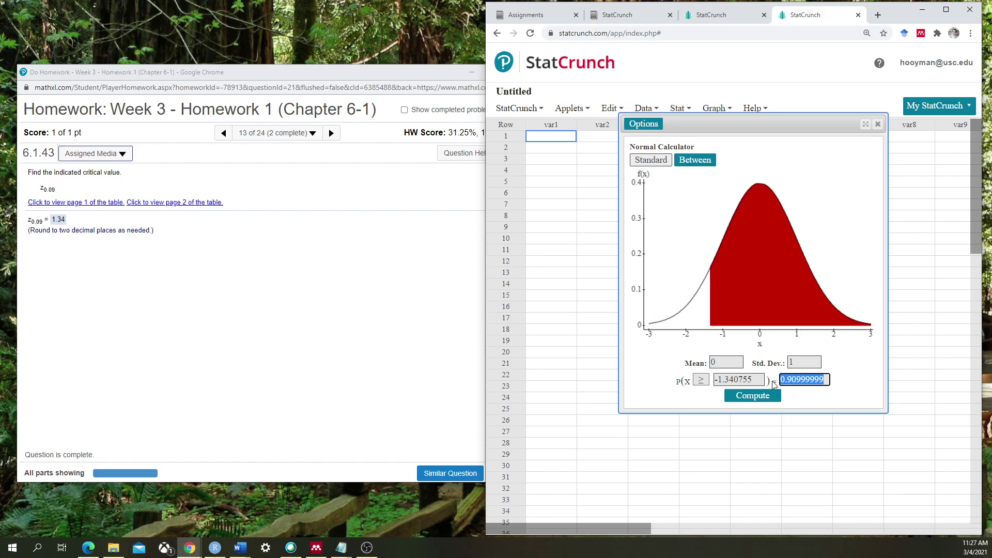
{"action": "type", "text": ".0"}
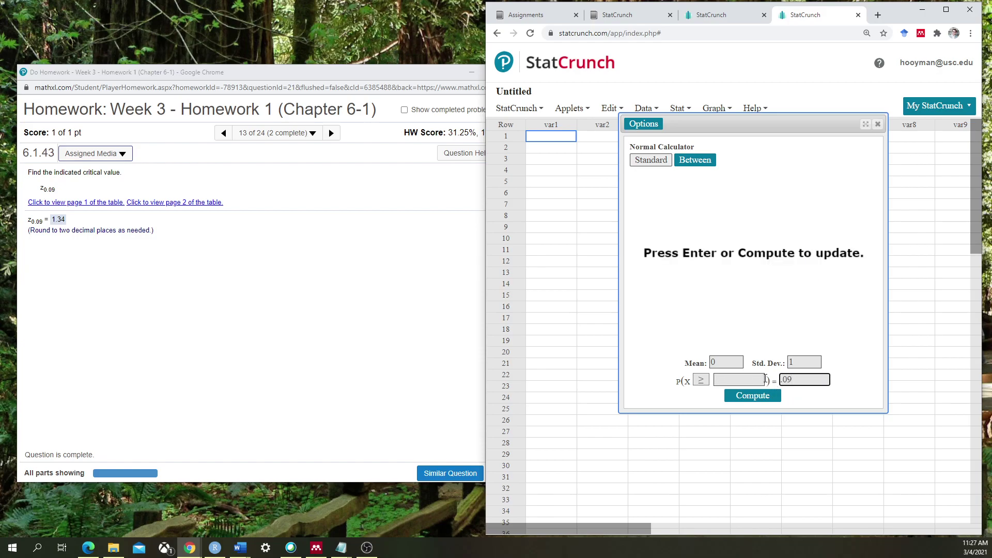
{"action": "type", "text": "9"}
{"action": "left_click", "coordinate": [747, 398]}
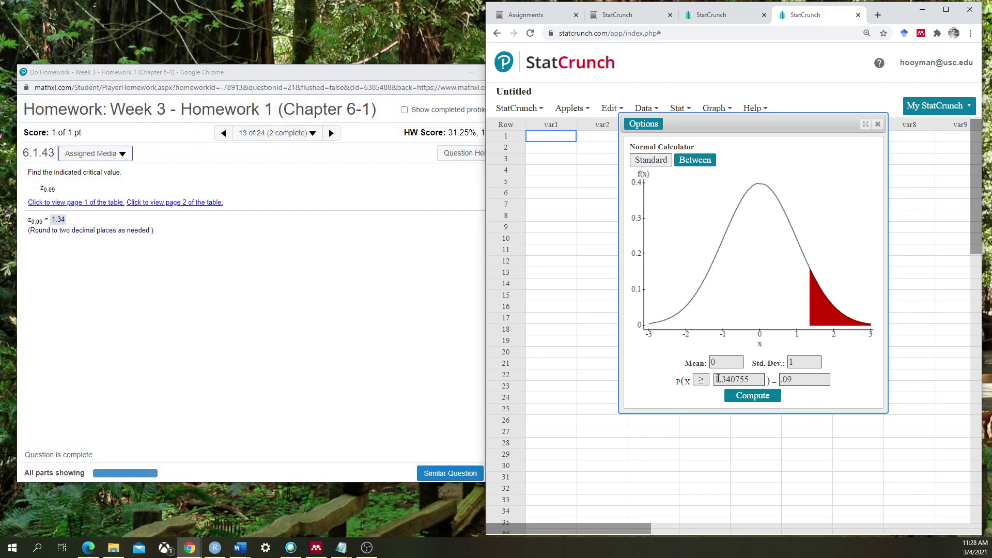
{"action": "left_click", "coordinate": [701, 380]}
{"action": "left_click", "coordinate": [682, 363]}
{"action": "left_click", "coordinate": [753, 396]}
Open page 1 of the standard normal table from the homework question and examine the negative z scores
{"action": "left_click", "coordinate": [339, 75]}
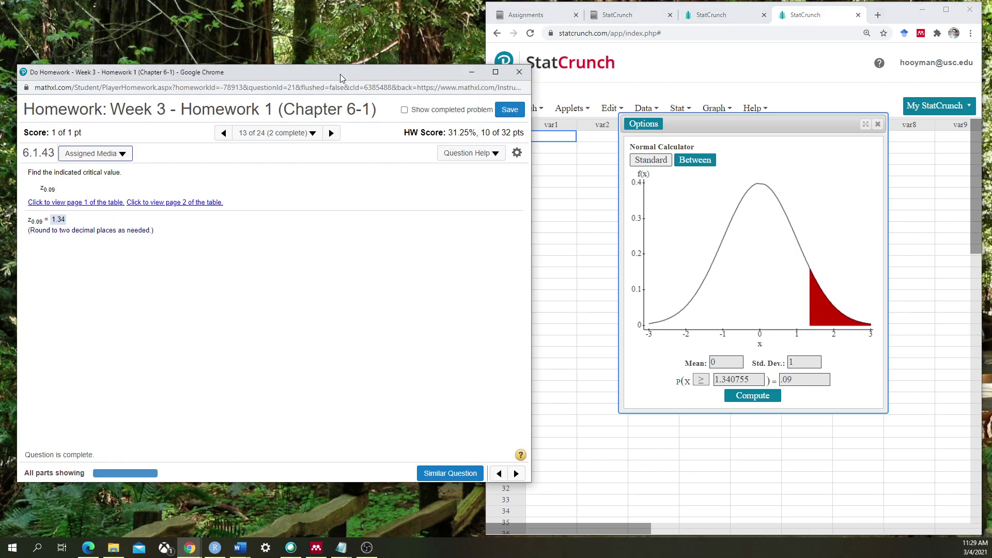
{"action": "left_click", "coordinate": [87, 203]}
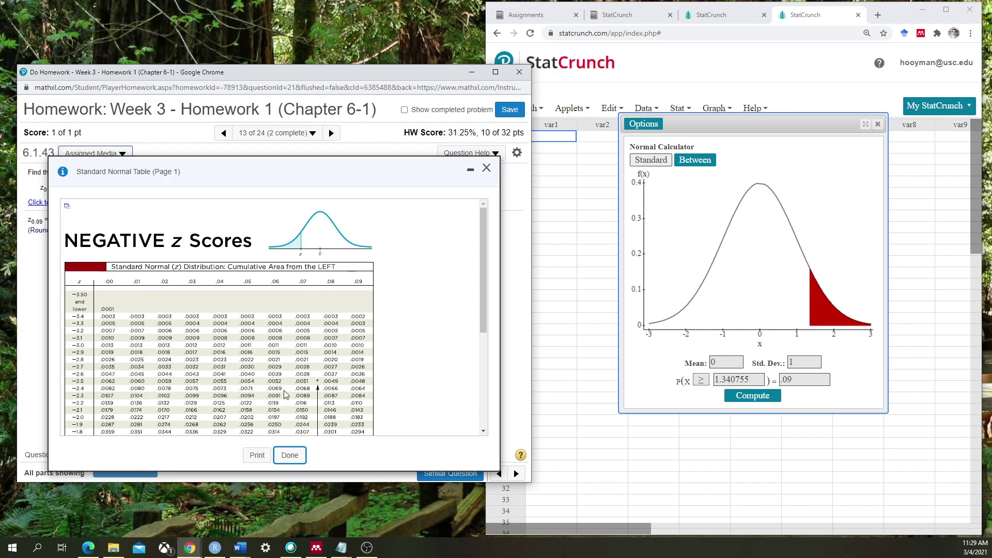
{"action": "scroll", "coordinate": [186, 336], "scroll_direction": "down", "scroll_amount": 3}
{"action": "scroll", "coordinate": [200, 342], "scroll_direction": "up", "scroll_amount": 3}
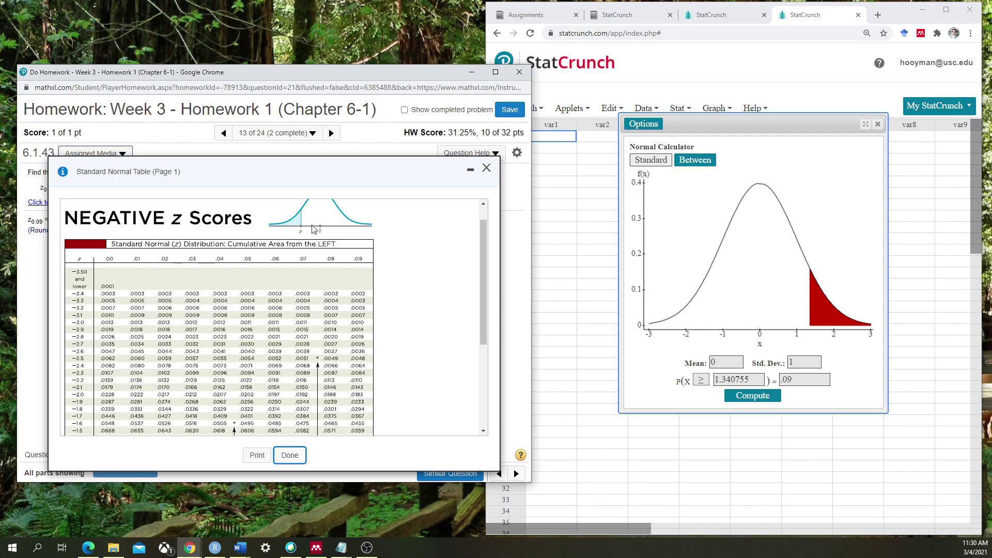
Compute the ≤ probability for x = -3.41 in the Normal calculator and compare it with the table's -3.4 row
{"action": "left_click", "coordinate": [703, 380]}
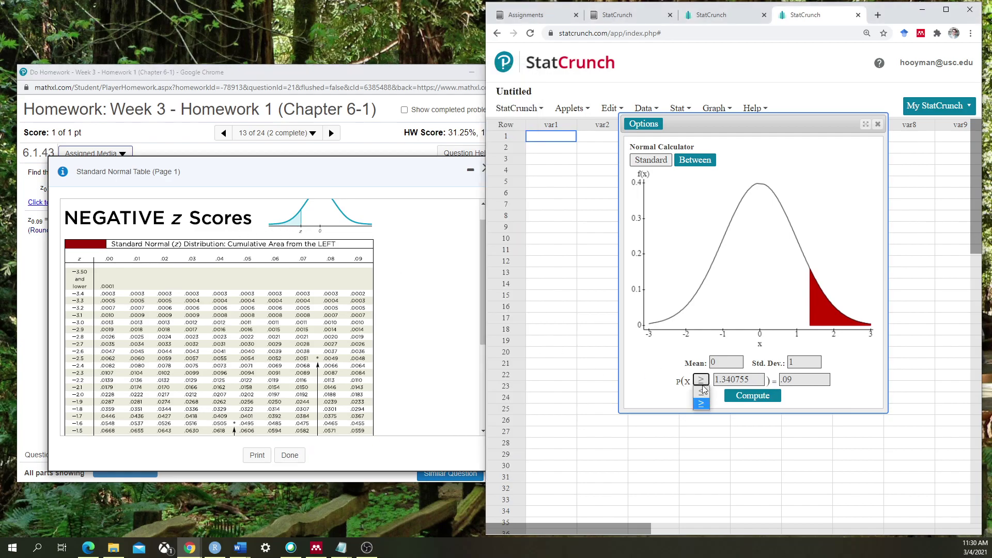
{"action": "left_click", "coordinate": [702, 391]}
{"action": "left_click_drag", "start_coordinate": [759, 380], "coordinate": [717, 380]}
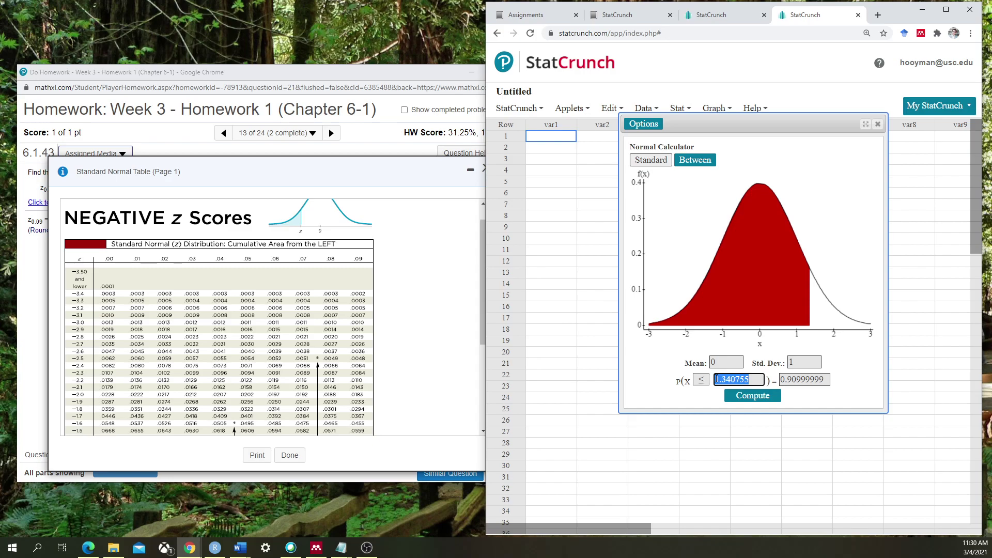
{"action": "key", "text": "BackSpace"}
{"action": "type", "text": "-."}
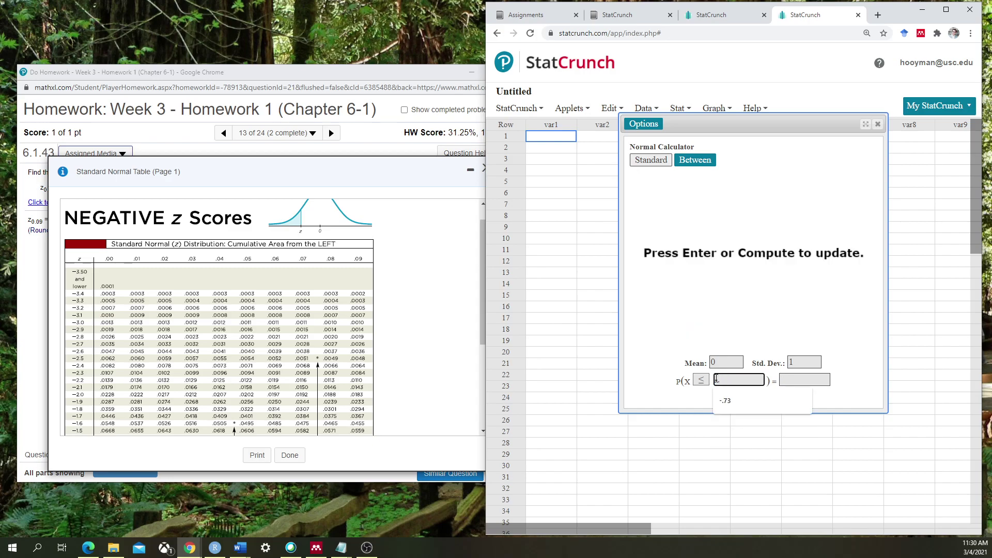
{"action": "key", "text": "BackSpace"}
{"action": "type", "text": "13.41"}
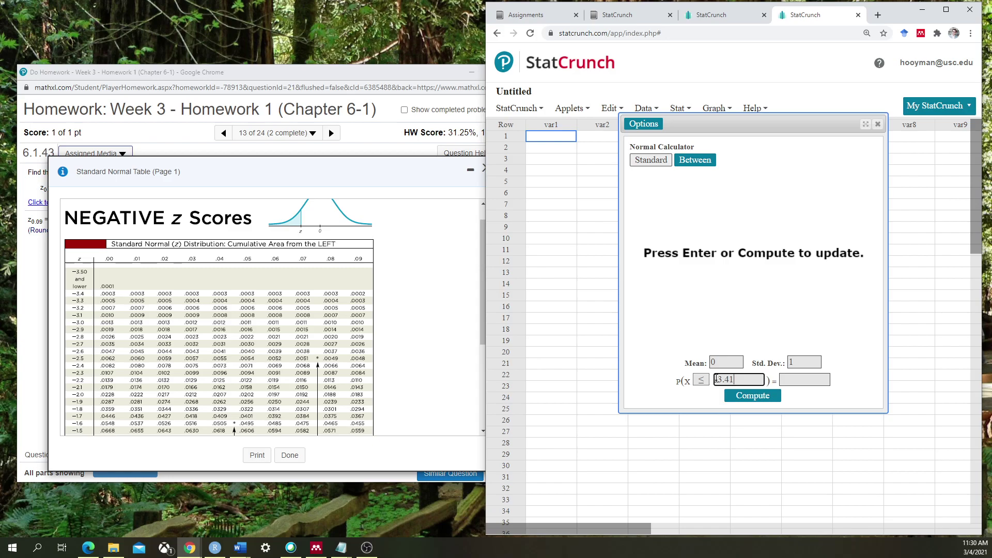
{"action": "left_click", "coordinate": [759, 397]}
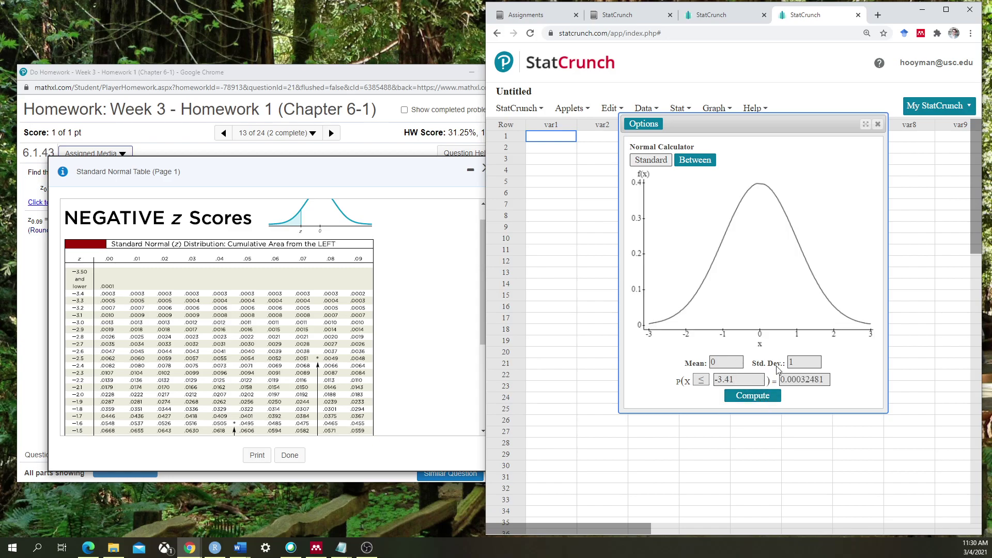
{"action": "left_click_drag", "start_coordinate": [820, 381], "coordinate": [781, 382]}
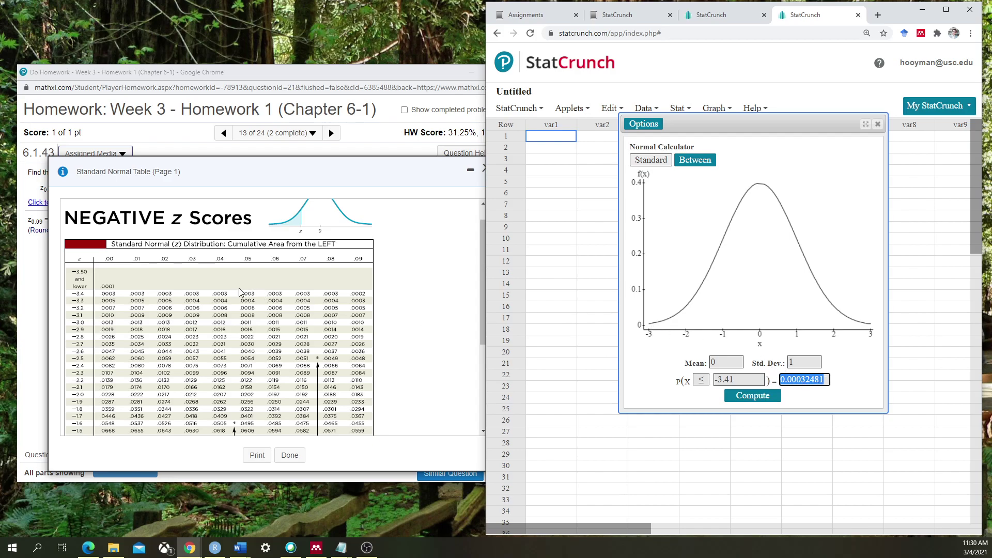
{"action": "left_click", "coordinate": [129, 297]}
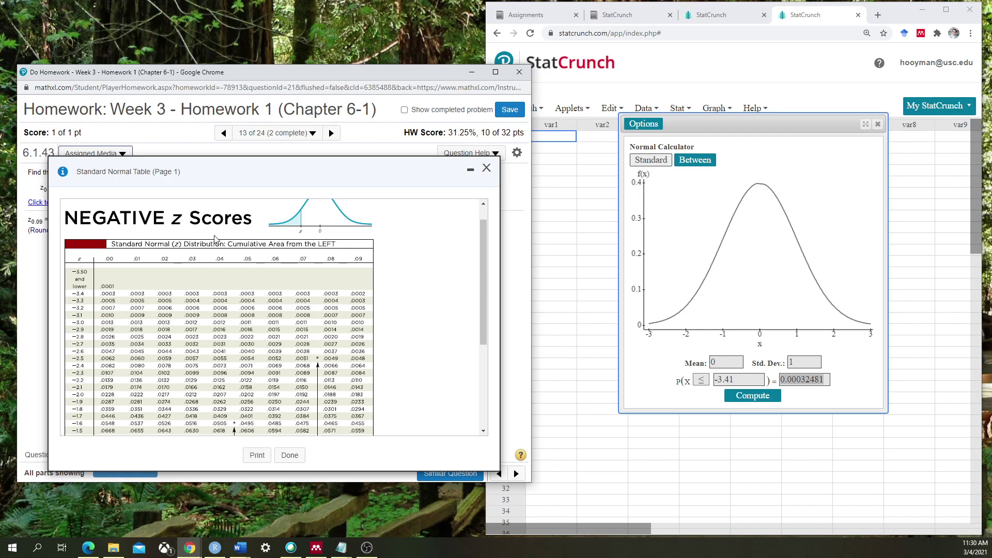
Close page 1 of the table and examine page 2 with the positive z scores, moved clear of the z0.09 question
{"action": "left_click", "coordinate": [487, 169]}
{"action": "left_click", "coordinate": [153, 203]}
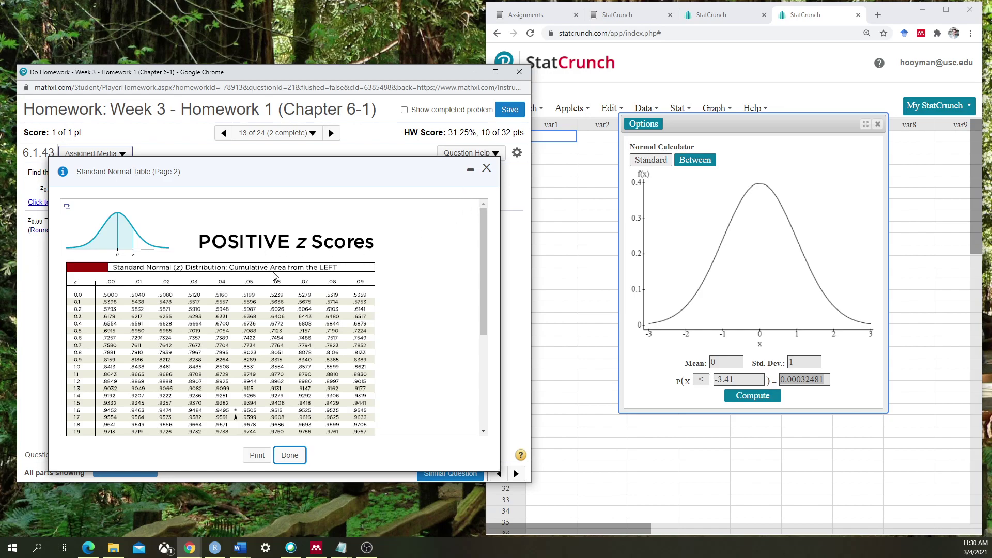
{"action": "left_click", "coordinate": [486, 168]}
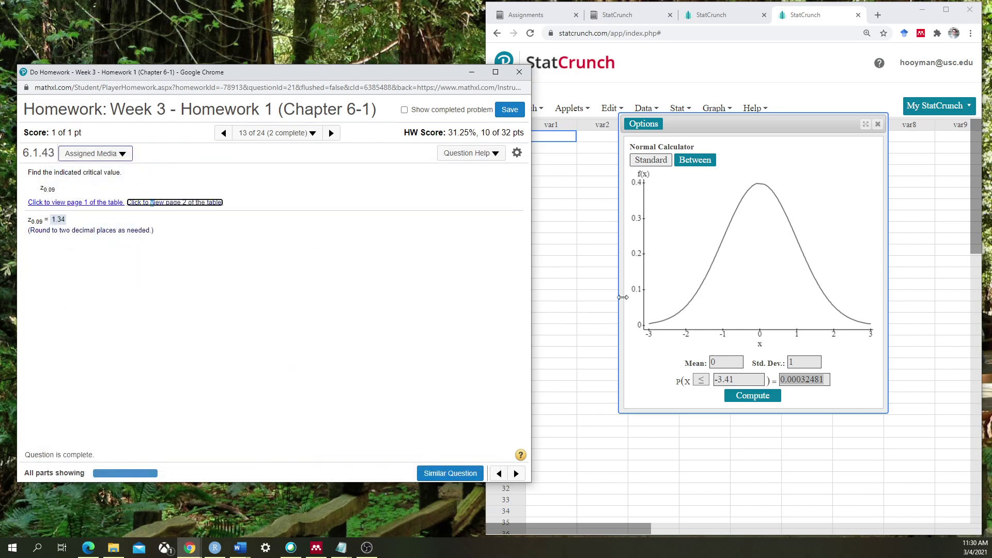
{"action": "left_click", "coordinate": [50, 194]}
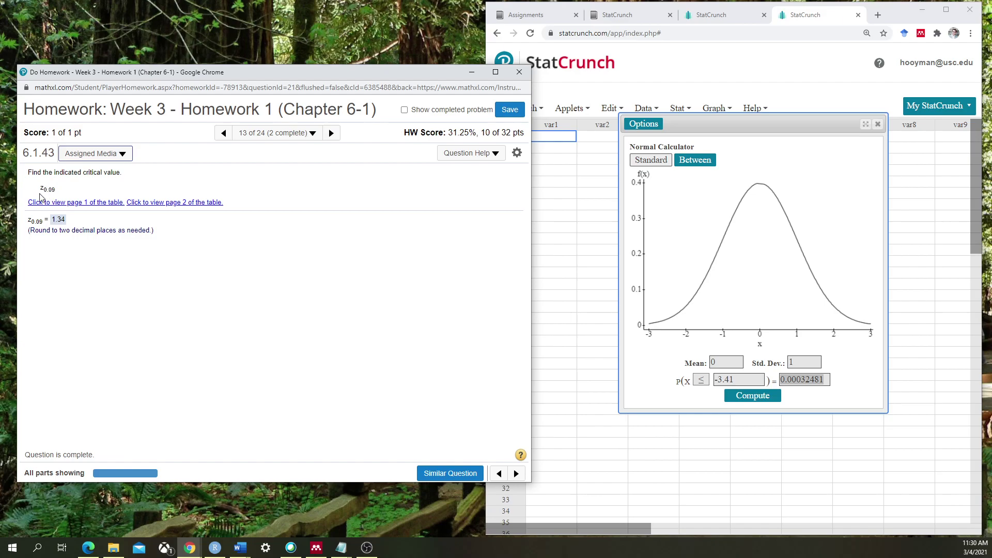
{"action": "left_click", "coordinate": [147, 206]}
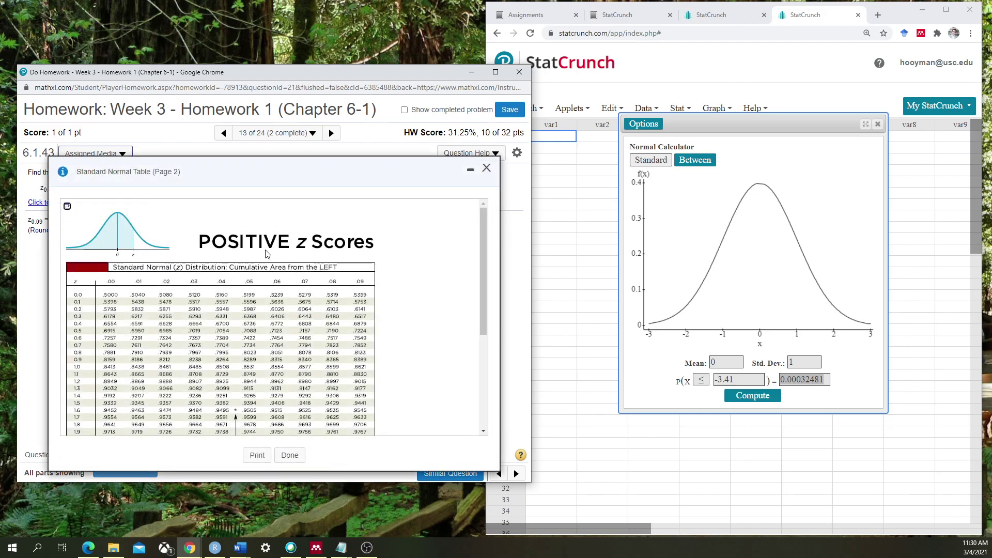
{"action": "left_click_drag", "start_coordinate": [209, 180], "coordinate": [318, 181]}
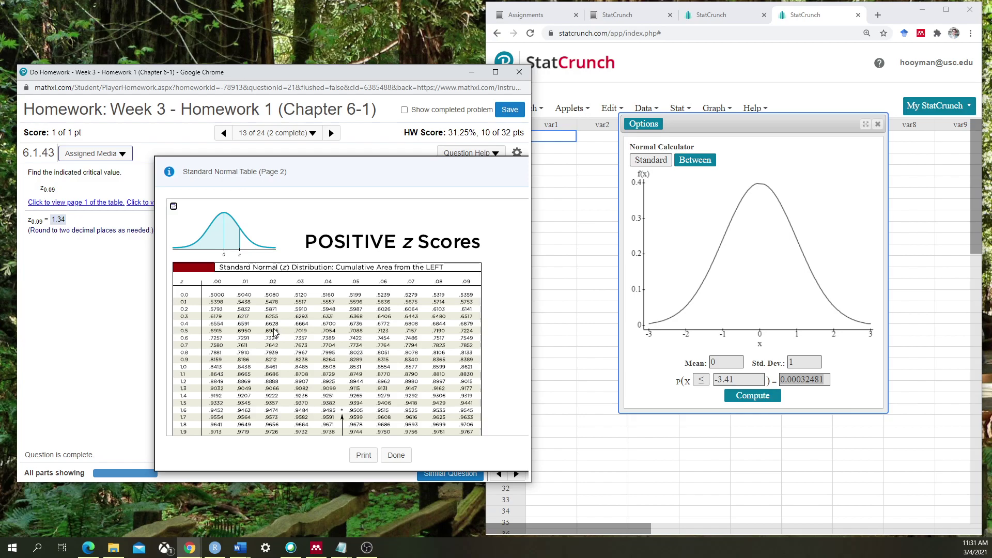
{"action": "scroll", "coordinate": [245, 323], "scroll_direction": "down", "scroll_amount": 3}
{"action": "scroll", "coordinate": [245, 323], "scroll_direction": "up", "scroll_amount": 3}
Set the Normal calculator back to ≥ with a probability of .09 and compute the critical value
{"action": "left_click", "coordinate": [701, 380]}
{"action": "left_click", "coordinate": [702, 402]}
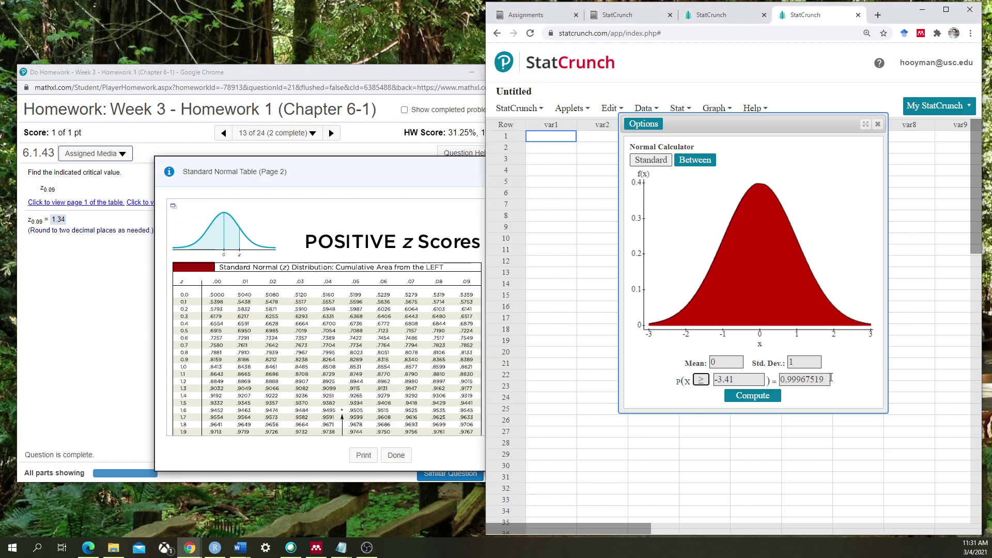
{"action": "type", "text": ".09"}
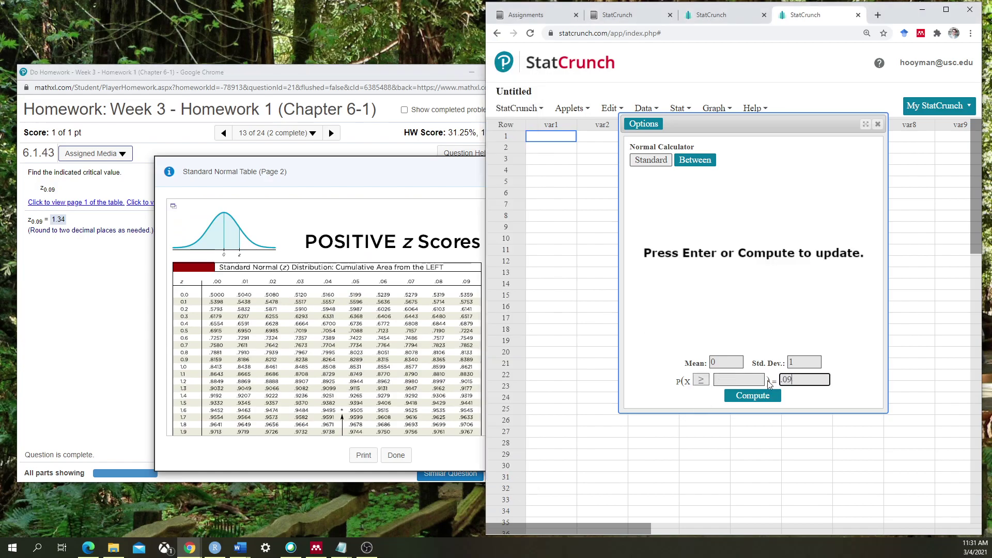
{"action": "left_click", "coordinate": [753, 397]}
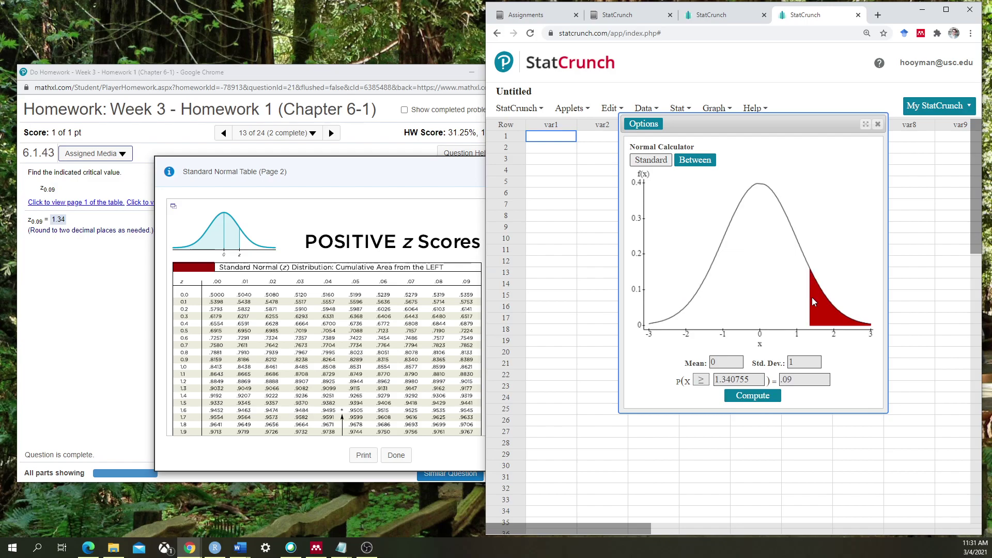
Examine the positive z scores and their cumulative areas from the left on page 2 of the standard normal table
{"action": "left_click", "coordinate": [317, 178]}
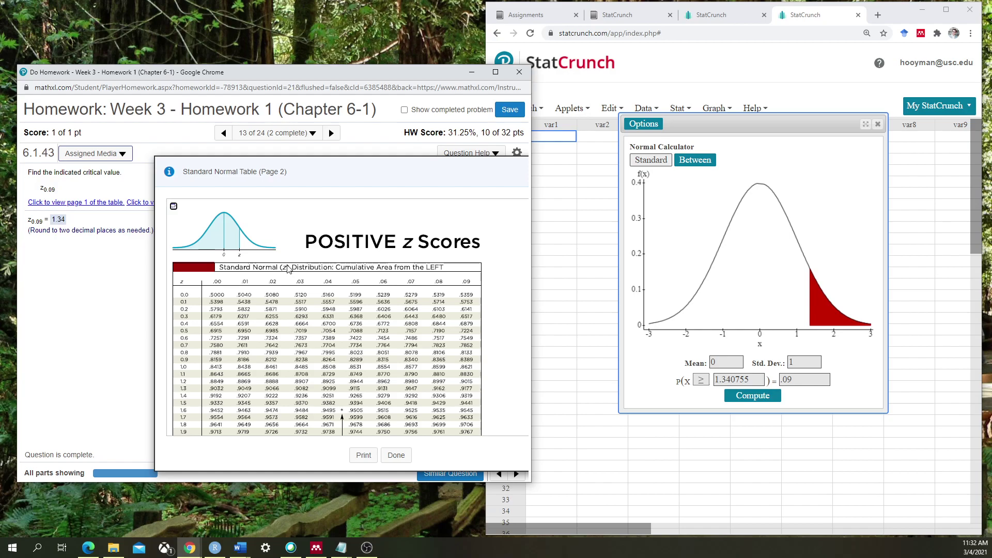
{"action": "left_click_drag", "start_coordinate": [399, 173], "coordinate": [361, 174]}
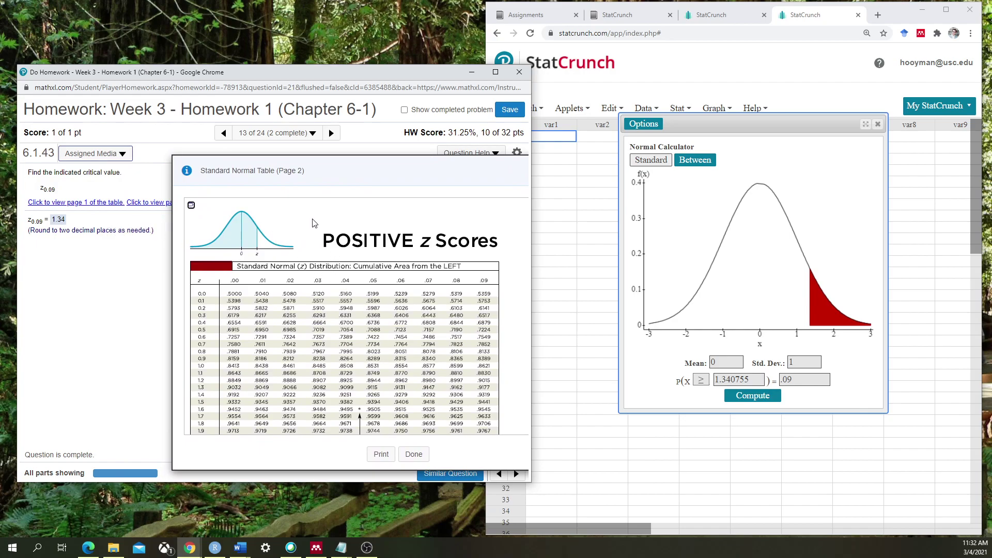
{"action": "scroll", "coordinate": [345, 324], "scroll_direction": "down", "scroll_amount": 3}
{"action": "scroll", "coordinate": [263, 294], "scroll_direction": "up", "scroll_amount": 3}
{"action": "scroll", "coordinate": [319, 329], "scroll_direction": "down", "scroll_amount": 3}
{"action": "scroll", "coordinate": [296, 318], "scroll_direction": "up", "scroll_amount": 4}
{"action": "scroll", "coordinate": [323, 332], "scroll_direction": "down", "scroll_amount": 3}
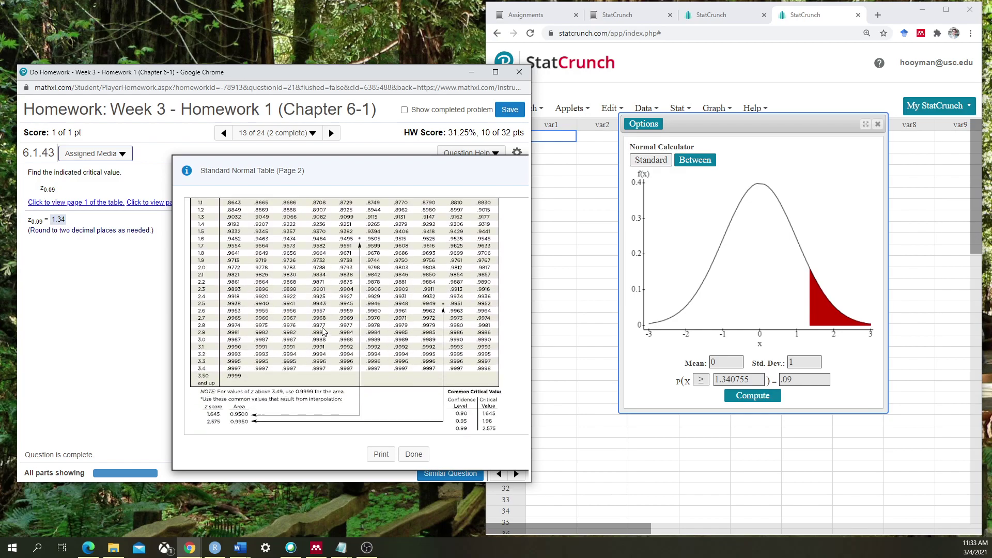
{"action": "scroll", "coordinate": [324, 332], "scroll_direction": "up", "scroll_amount": 4}
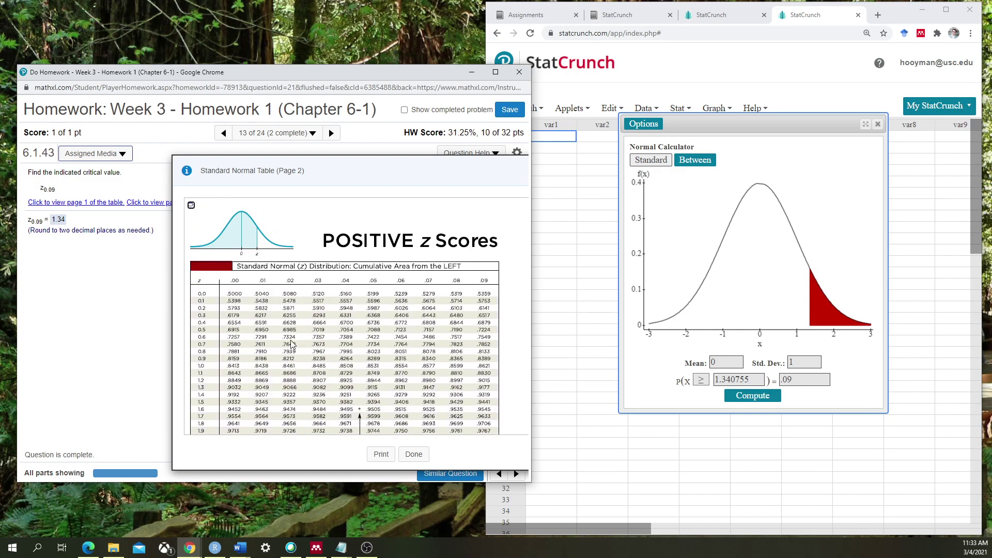
{"action": "scroll", "coordinate": [283, 321], "scroll_direction": "down", "scroll_amount": 5}
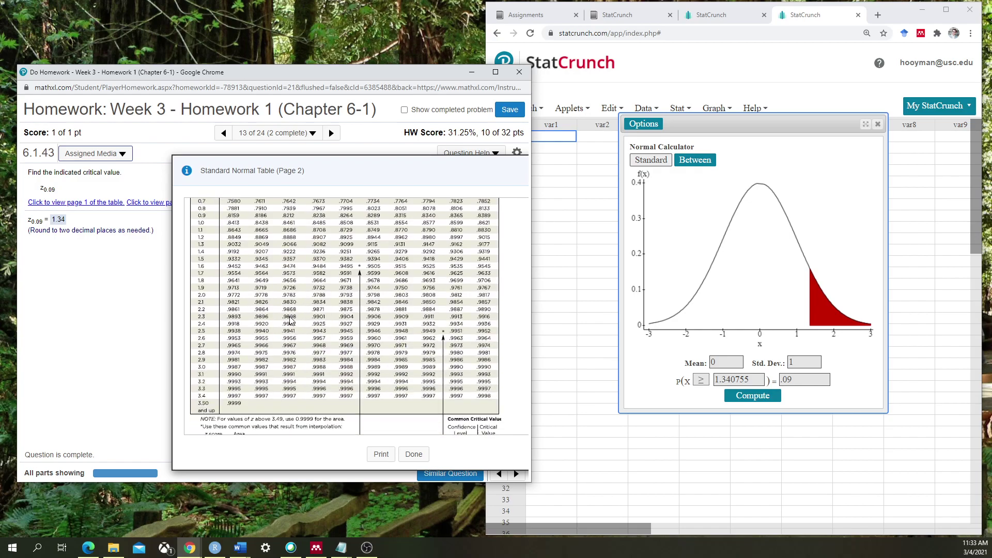
{"action": "scroll", "coordinate": [291, 321], "scroll_direction": "up", "scroll_amount": 3}
{"action": "scroll", "coordinate": [357, 356], "scroll_direction": "down", "scroll_amount": 3}
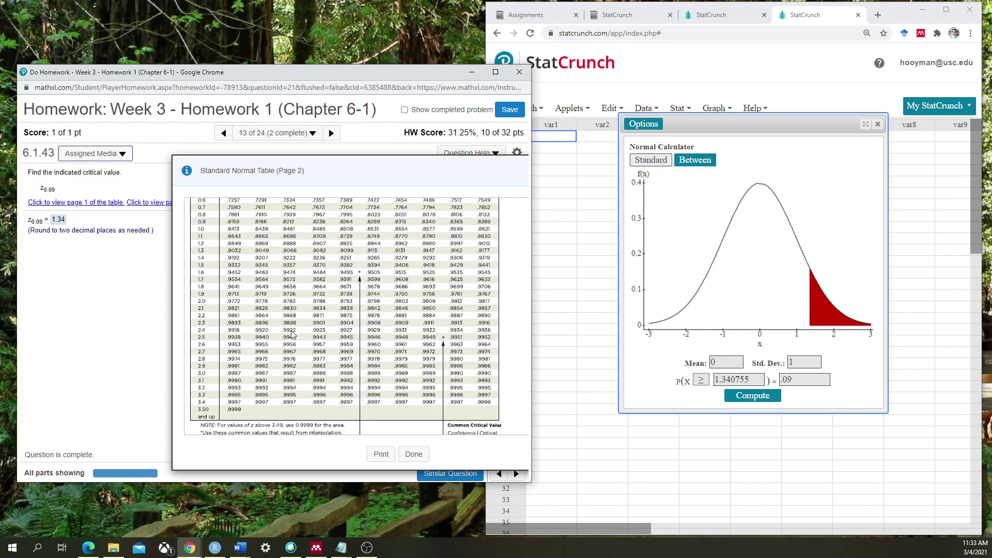
{"action": "scroll", "coordinate": [326, 337], "scroll_direction": "up", "scroll_amount": 5}
{"action": "scroll", "coordinate": [326, 337], "scroll_direction": "up", "scroll_amount": 2}
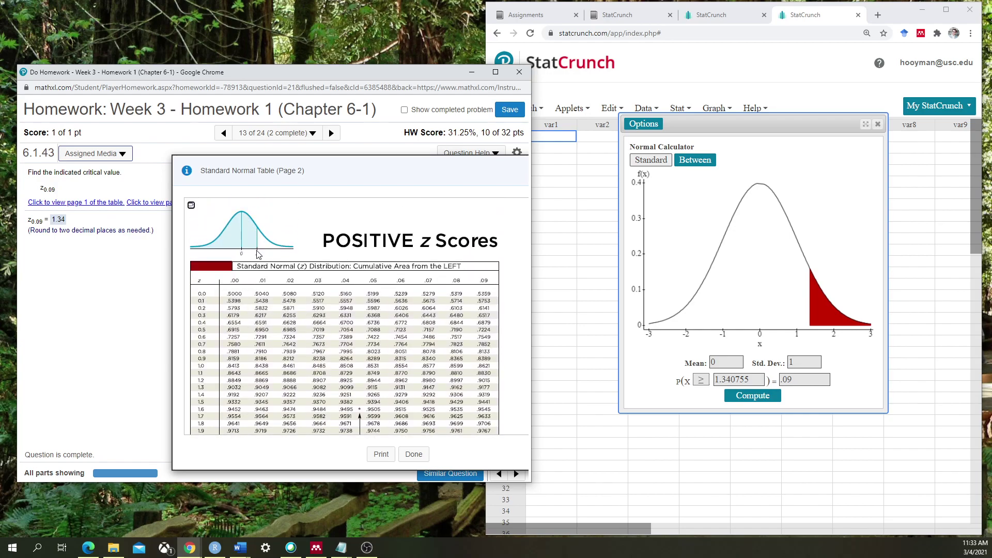
Recheck the negative z scores on page 1 and the positive ones on page 2, and close both tables
{"action": "left_click", "coordinate": [42, 203]}
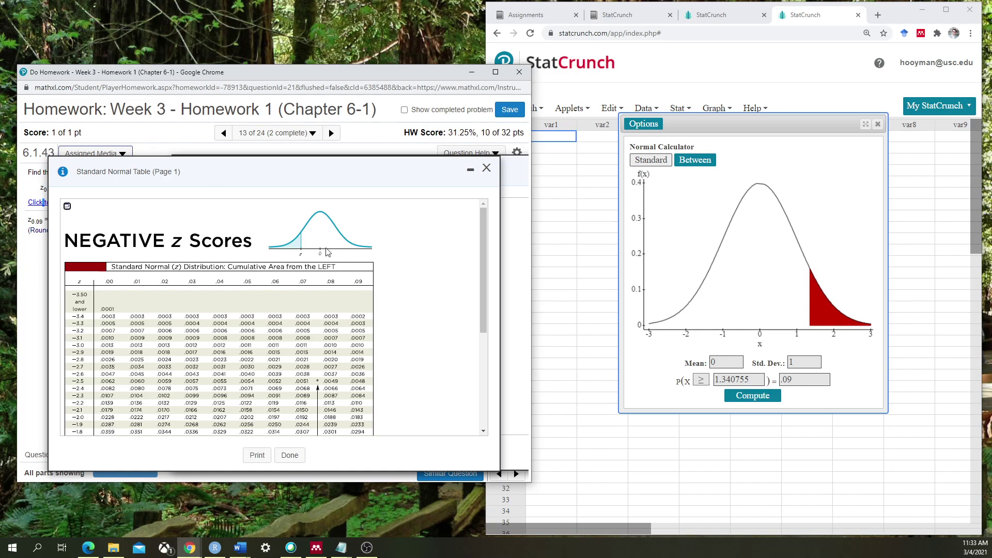
{"action": "left_click", "coordinate": [486, 169]}
{"action": "left_click_drag", "start_coordinate": [365, 173], "coordinate": [304, 181]}
{"action": "scroll", "coordinate": [334, 282], "scroll_direction": "down", "scroll_amount": 2}
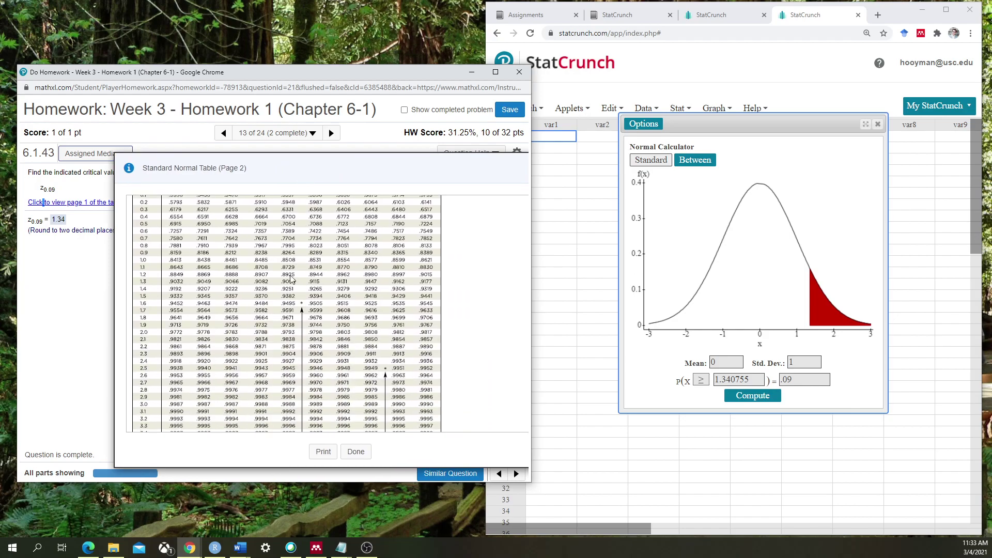
{"action": "left_click", "coordinate": [356, 452]}
{"action": "left_click", "coordinate": [266, 323]}
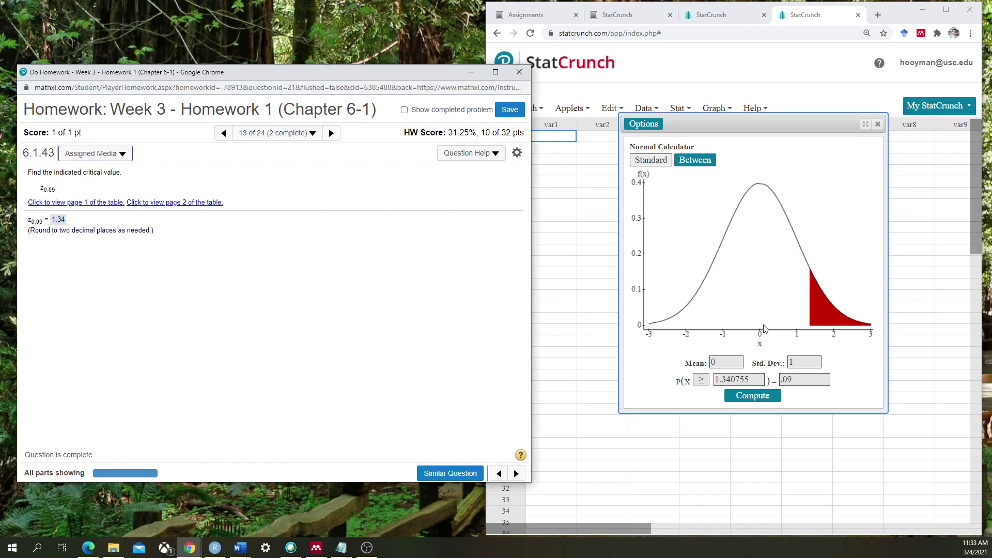
View the Normal calculator's Between mode and return it to Standard mode
{"action": "left_click", "coordinate": [703, 167]}
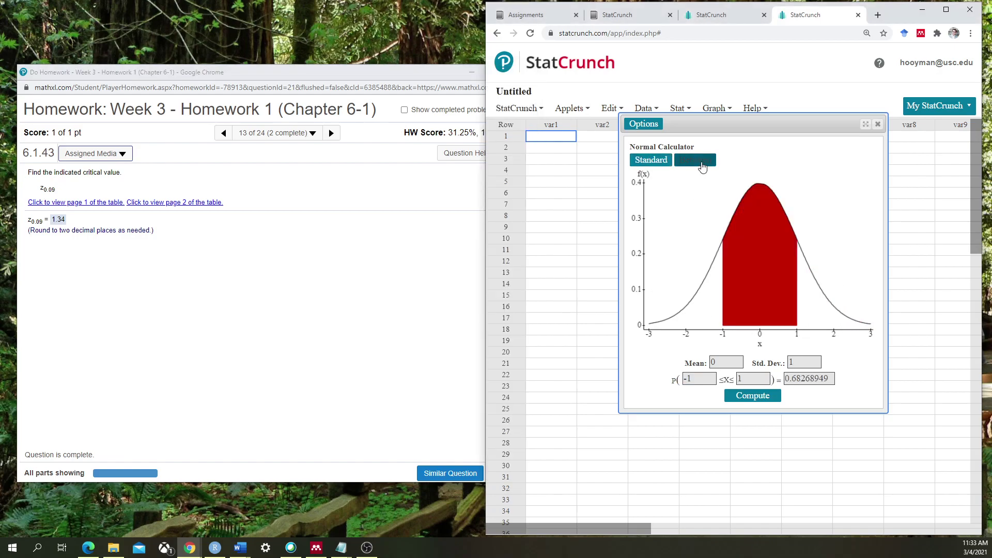
{"action": "left_click", "coordinate": [653, 161]}
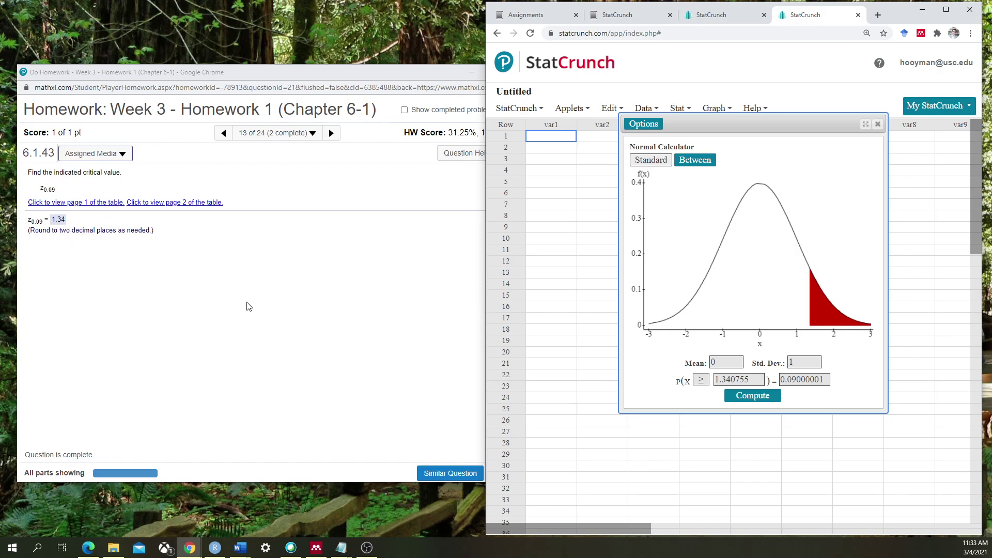
Open Question 20 of the homework from the question overview
{"action": "left_click", "coordinate": [380, 71]}
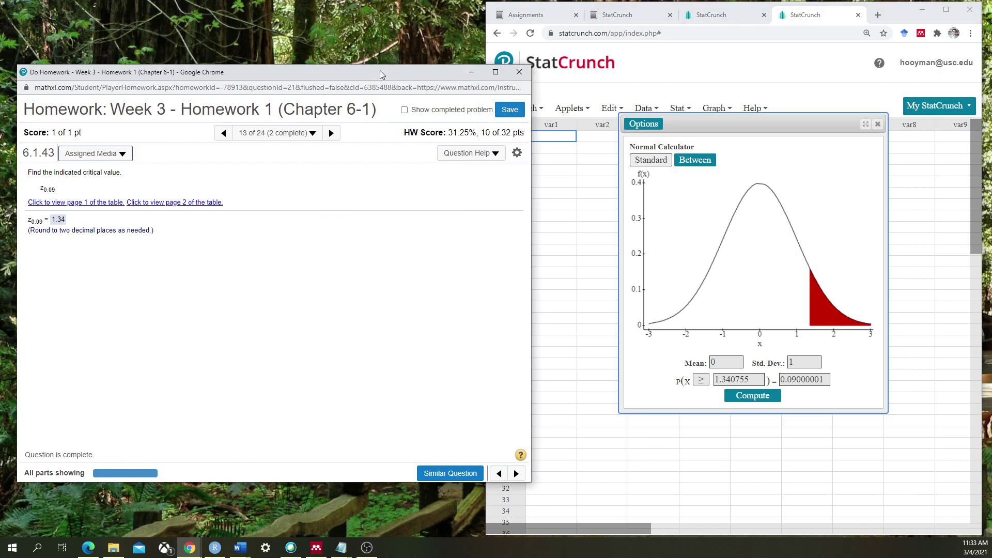
{"action": "left_click", "coordinate": [309, 136]}
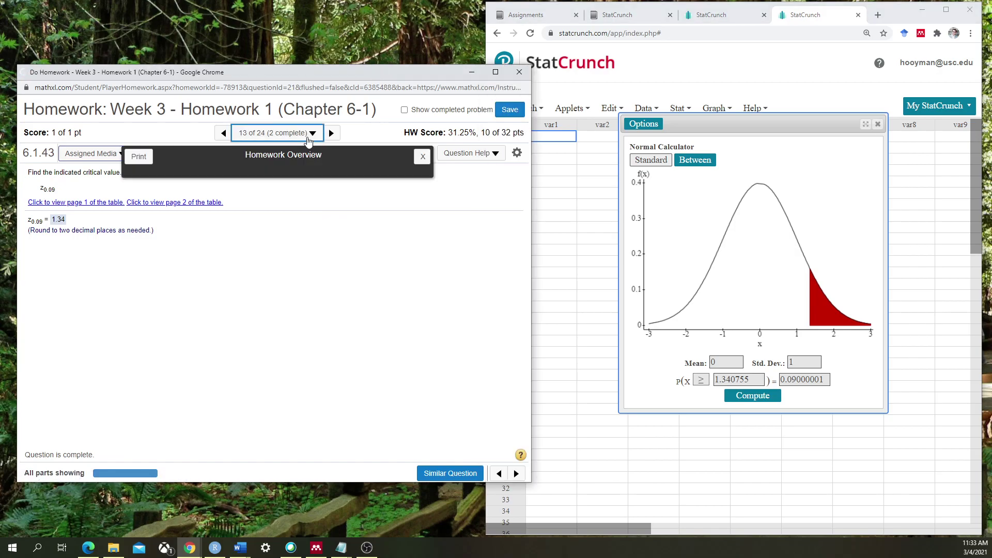
{"action": "scroll", "coordinate": [358, 257], "scroll_direction": "down", "scroll_amount": 5}
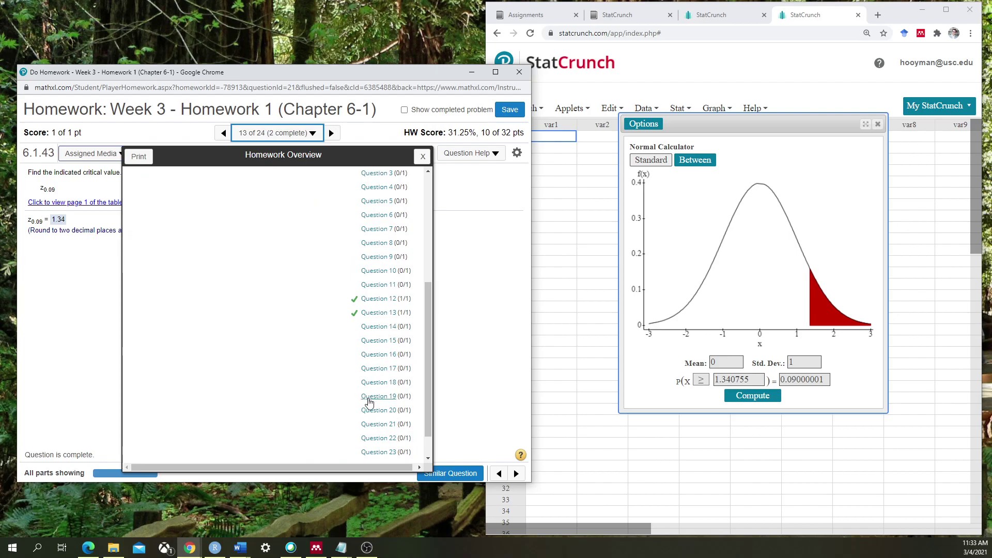
{"action": "left_click", "coordinate": [377, 413]}
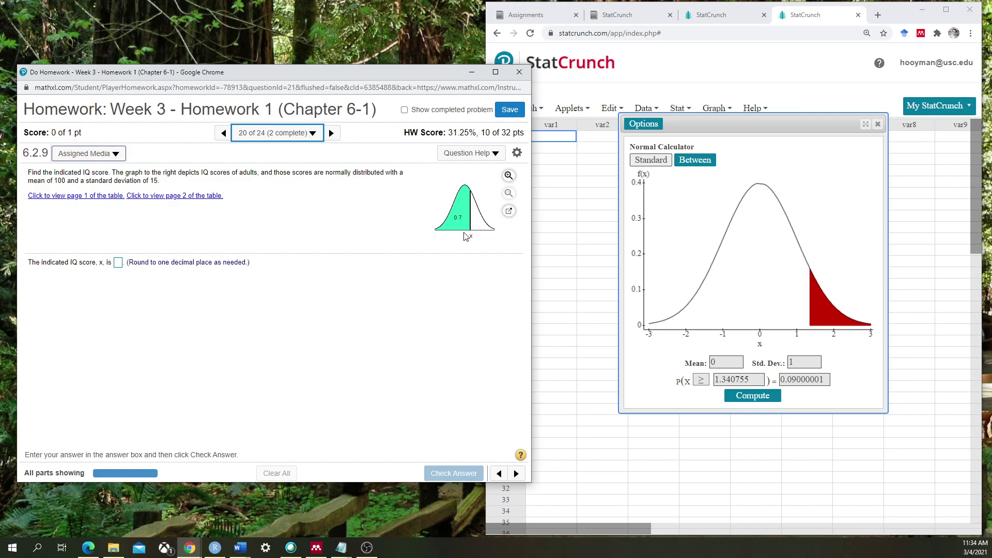
Set the Normal calculator to mean 100 and standard deviation 15, and compute the x value for a ≥ probability of .7
{"action": "left_click", "coordinate": [726, 362]}
{"action": "double_click", "coordinate": [712, 362]}
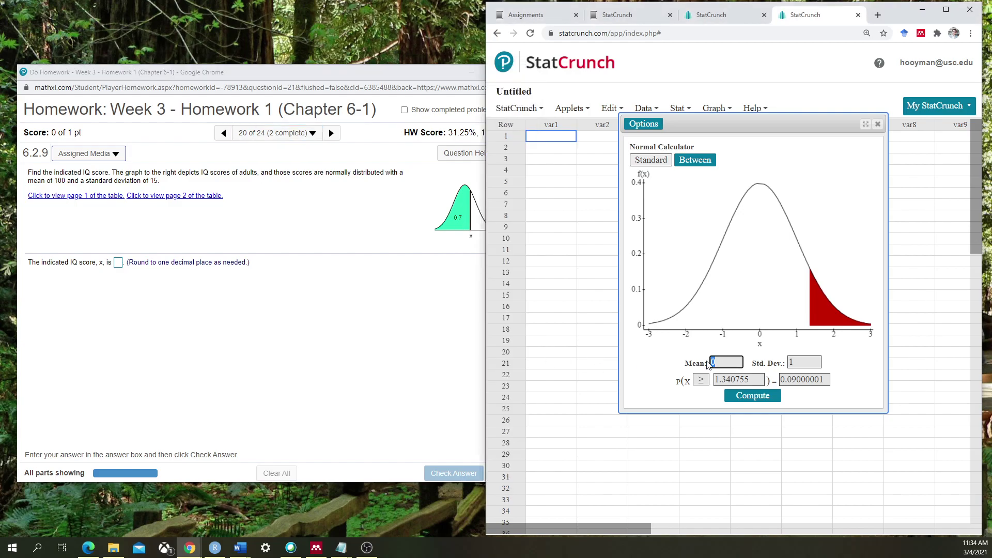
{"action": "type", "text": "100"}
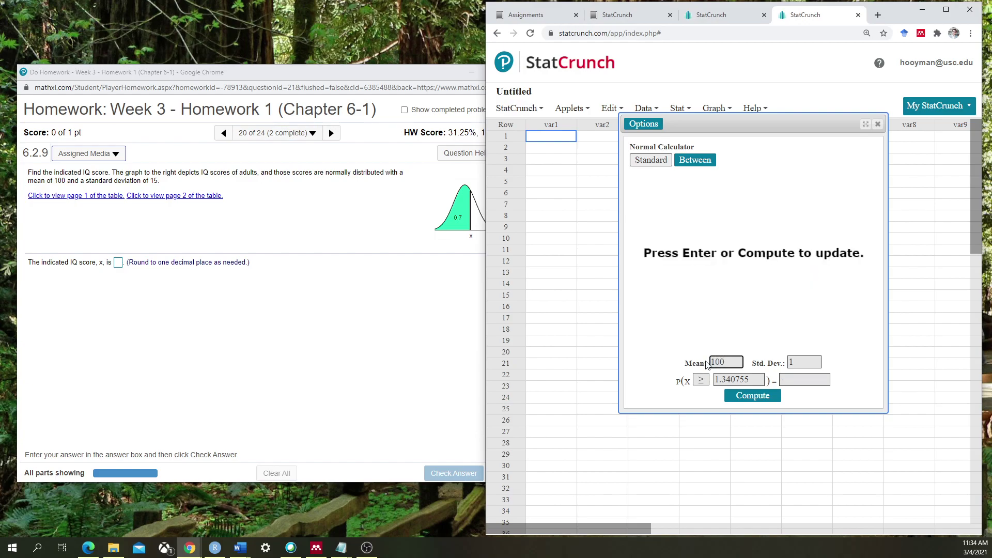
{"action": "double_click", "coordinate": [785, 365]}
{"action": "type", "text": "15"}
{"action": "left_click", "coordinate": [790, 382]}
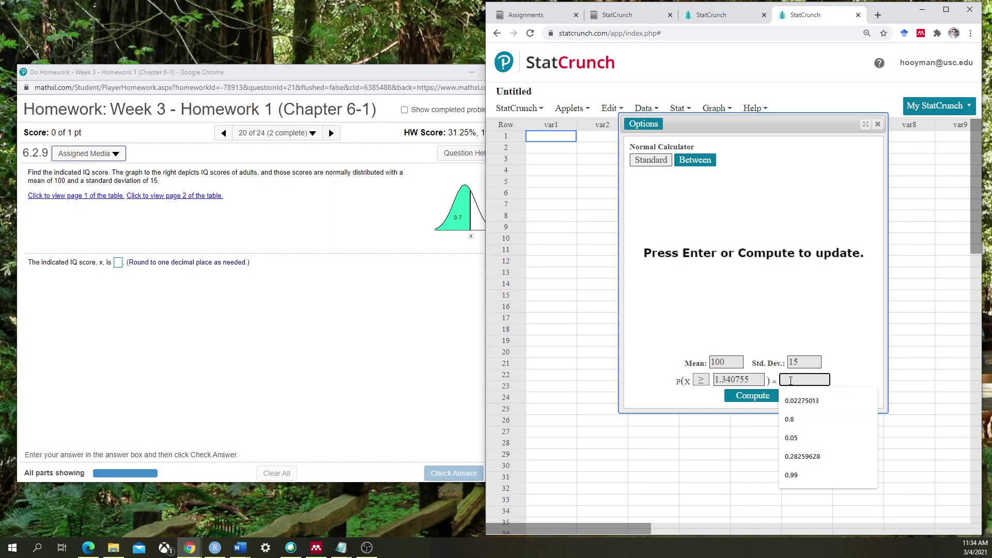
{"action": "key", "text": "Escape"}
{"action": "left_click", "coordinate": [740, 397]}
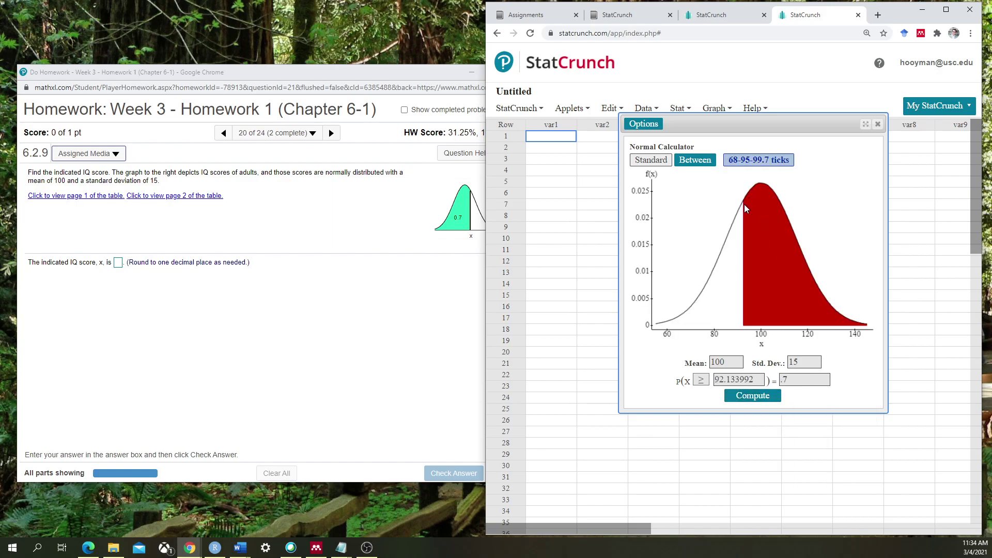
Change the Normal calculator's inequality to ≤ and compute the x value for a probability of 0.7
{"action": "left_click", "coordinate": [701, 381]}
{"action": "left_click", "coordinate": [704, 391]}
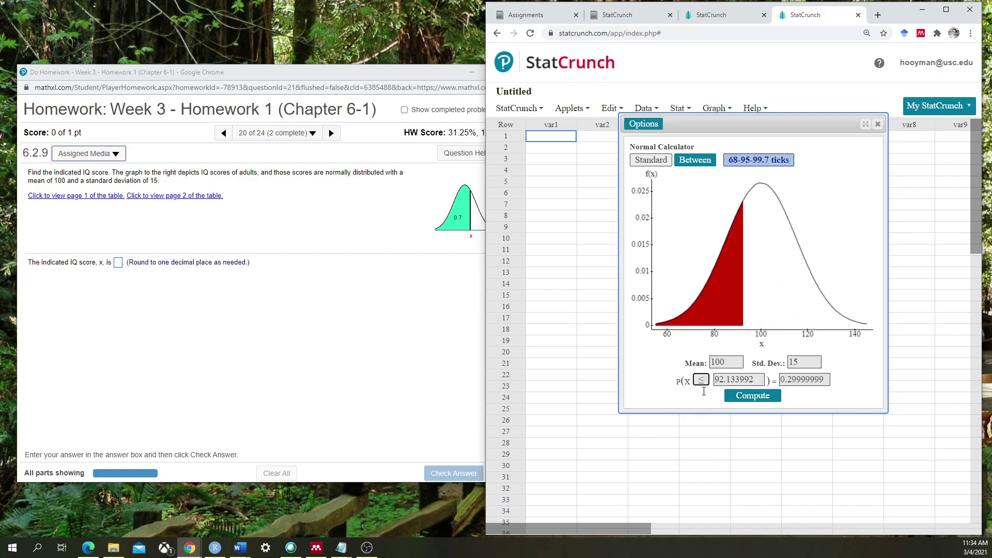
{"action": "left_click_drag", "start_coordinate": [826, 380], "coordinate": [789, 385]}
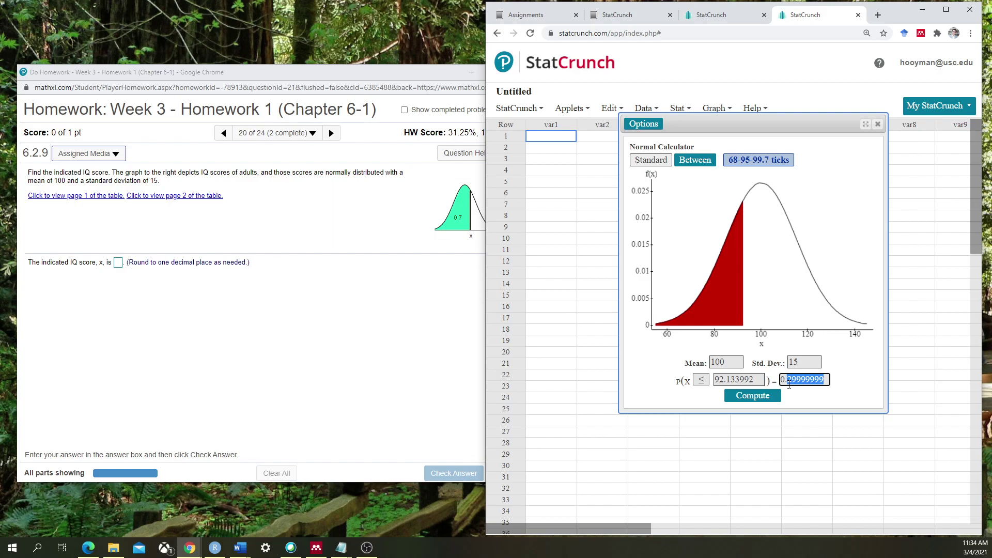
{"action": "type", "text": "7"}
{"action": "left_click", "coordinate": [734, 399]}
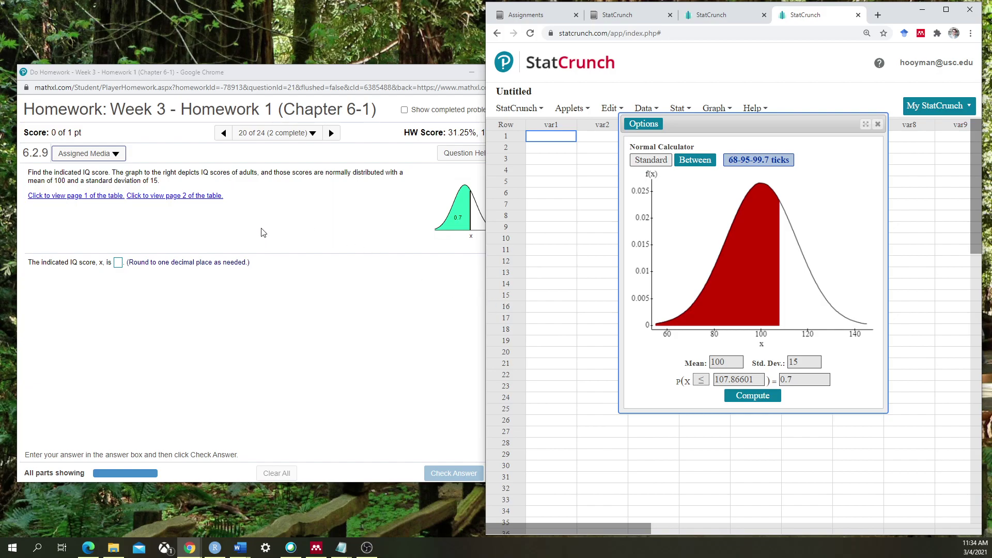
Answer the indicated IQ score with 107.9, check the answer and continue to the next question
{"action": "left_click", "coordinate": [347, 80]}
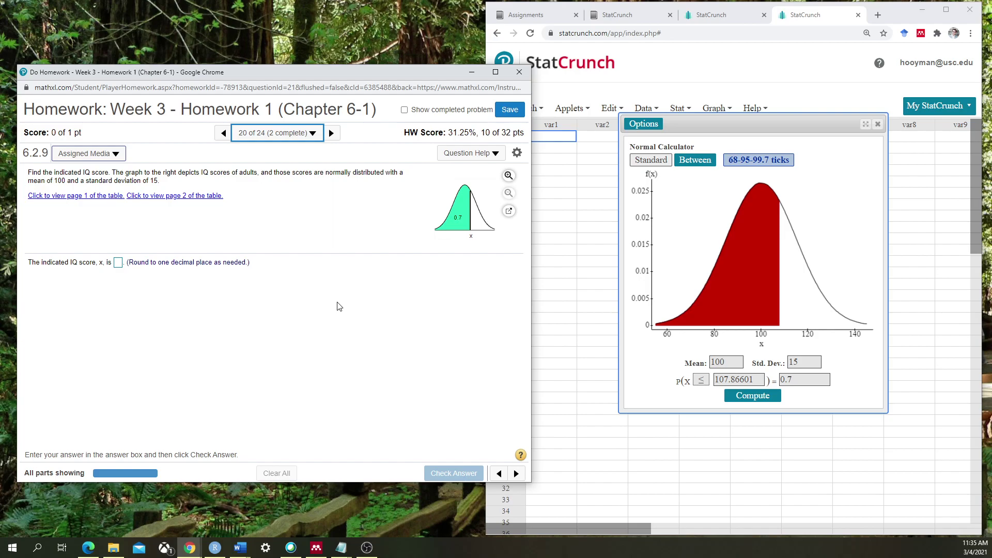
{"action": "left_click", "coordinate": [118, 262]}
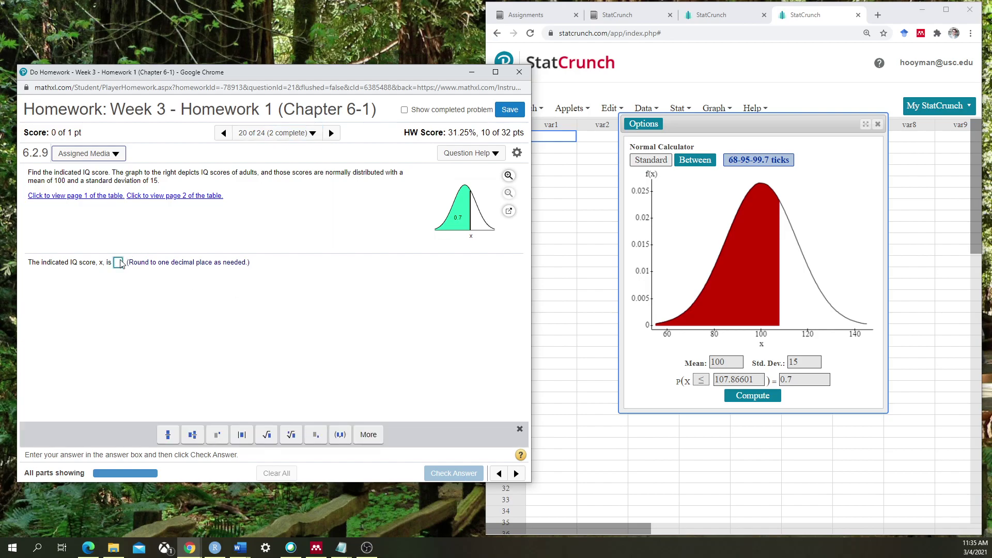
{"action": "type", "text": "107.9"}
{"action": "left_click", "coordinate": [438, 473]}
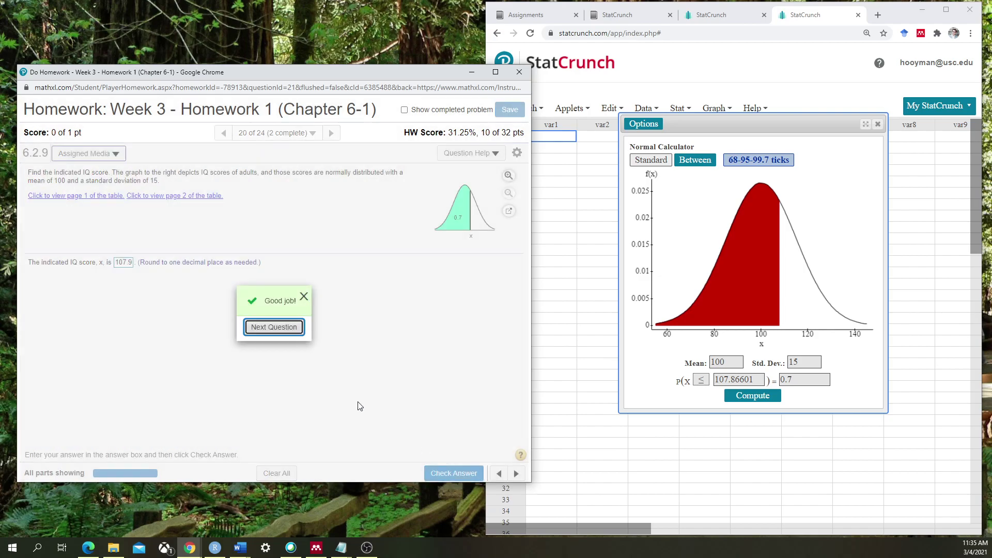
{"action": "left_click", "coordinate": [274, 328]}
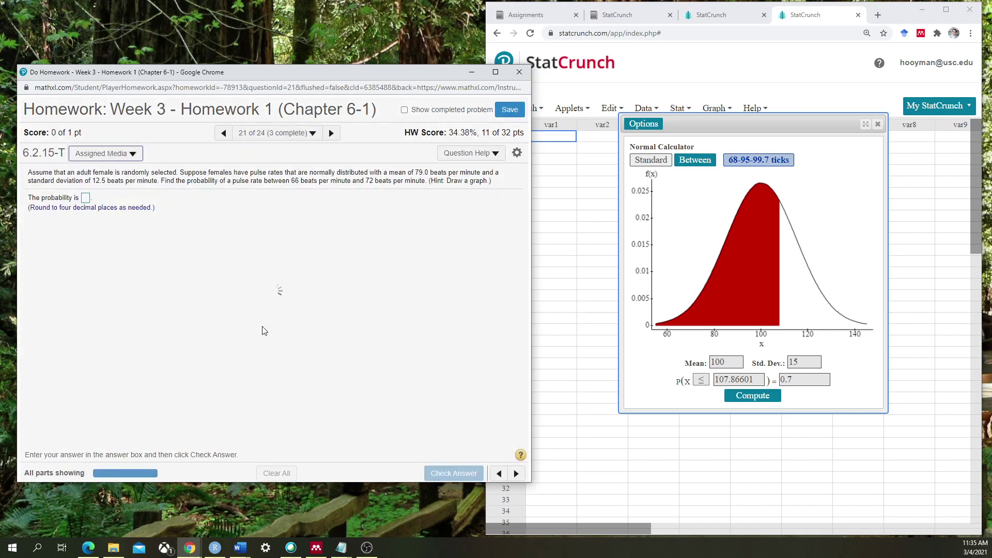
Return to the IQ score question and view the negative z scores on page 1 of the standard normal table, closing it after viewing
{"action": "left_click", "coordinate": [224, 133]}
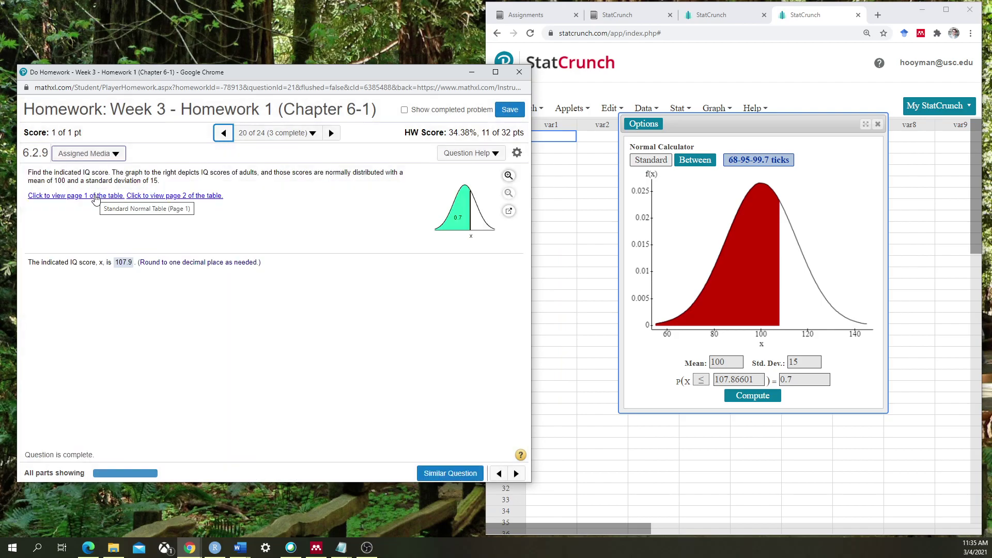
{"action": "left_click", "coordinate": [96, 200]}
{"action": "left_click_drag", "start_coordinate": [246, 173], "coordinate": [285, 160]}
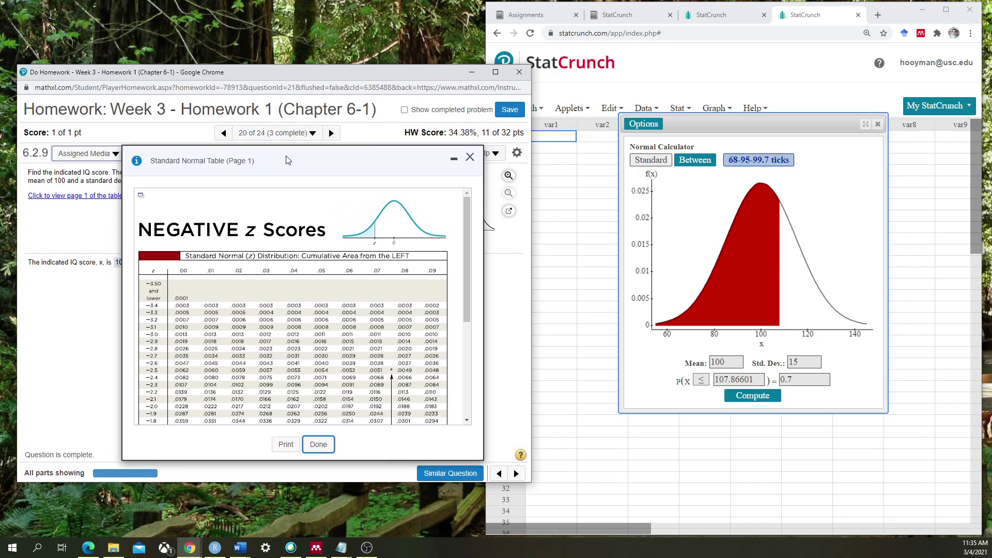
{"action": "left_click", "coordinate": [470, 157]}
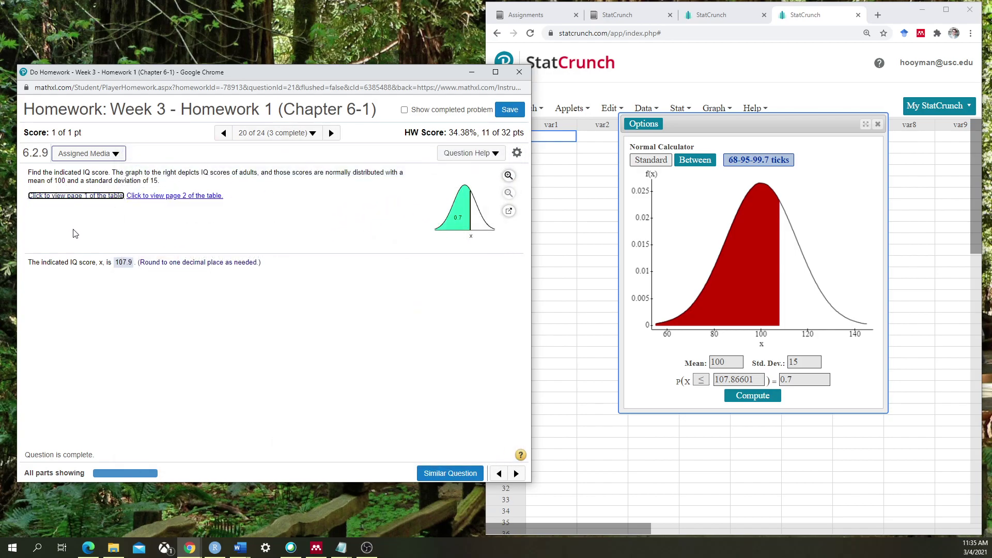
{"action": "left_click", "coordinate": [120, 237]}
{"action": "left_click", "coordinate": [106, 197]}
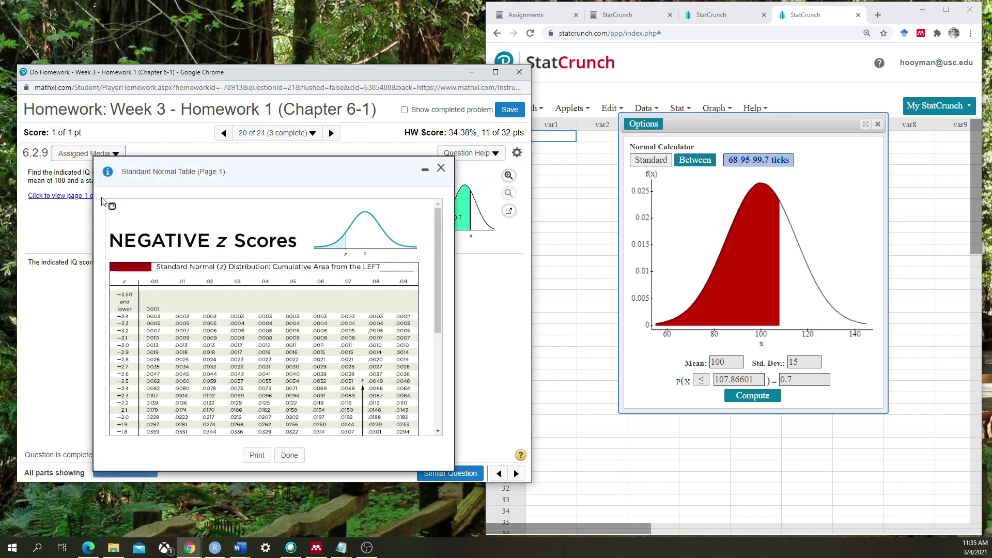
{"action": "left_click", "coordinate": [441, 168]}
Examine the positive z scores and cumulative areas on page 2 of the table for the IQ question, and close it
{"action": "left_click", "coordinate": [188, 199]}
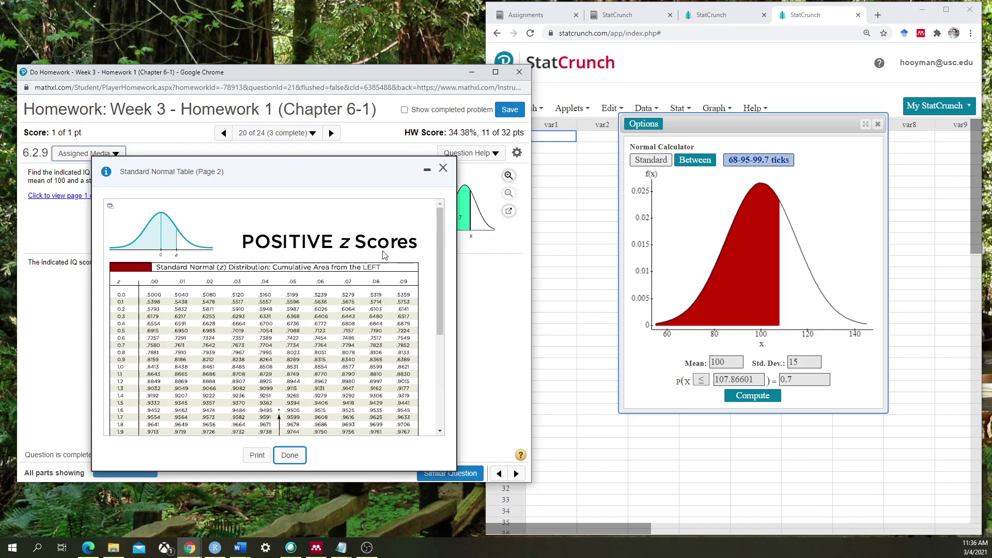
{"action": "scroll", "coordinate": [225, 326], "scroll_direction": "down", "scroll_amount": 2}
{"action": "scroll", "coordinate": [225, 325], "scroll_direction": "down", "scroll_amount": 1}
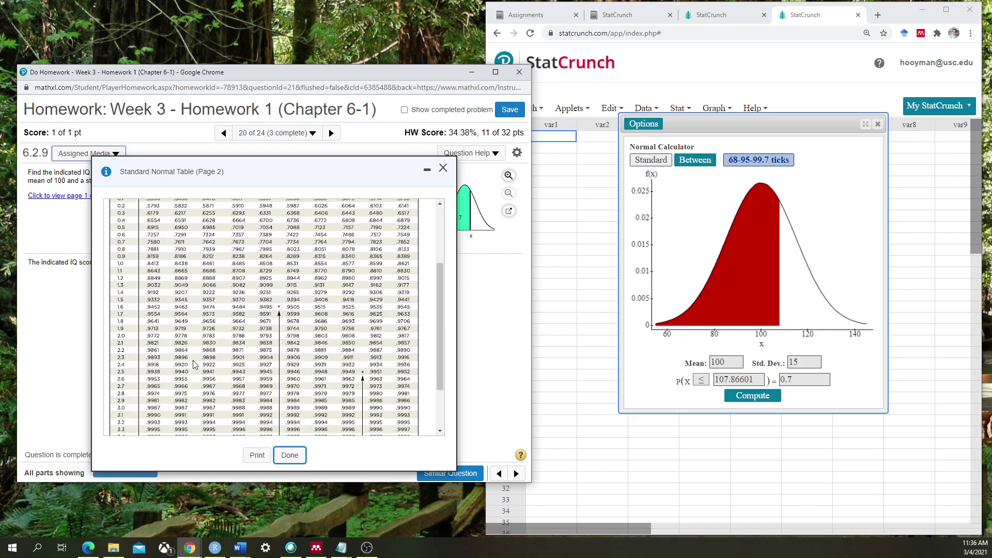
{"action": "scroll", "coordinate": [225, 343], "scroll_direction": "up", "scroll_amount": 3}
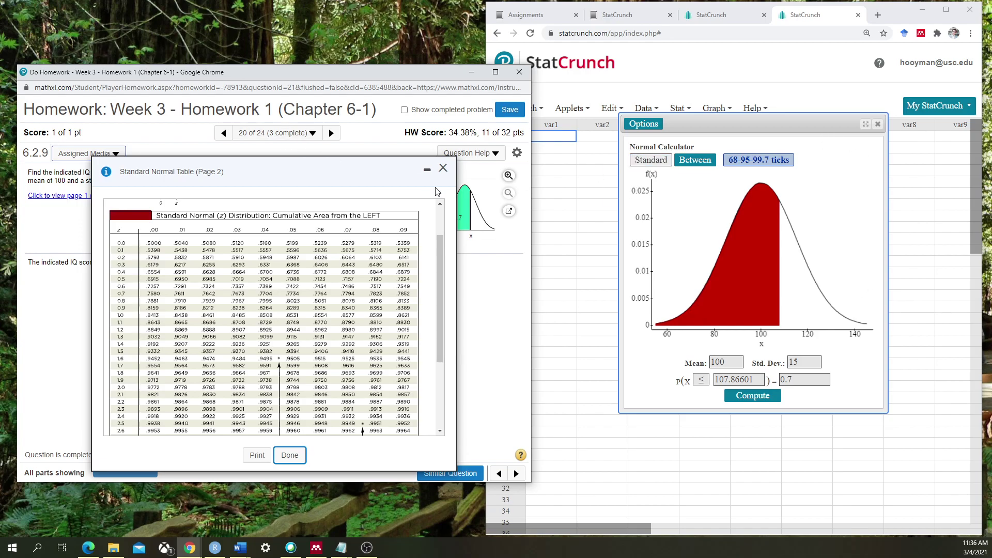
{"action": "left_click", "coordinate": [443, 170]}
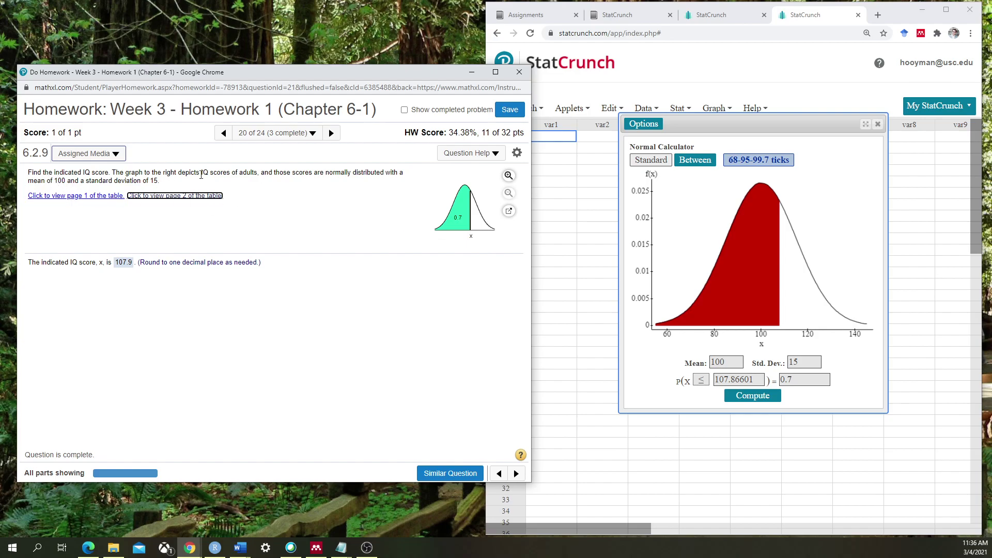
View the Between mode for the mean 100 distribution, restore the Standard mode and return to the IQ score question
{"action": "left_click", "coordinate": [670, 69]}
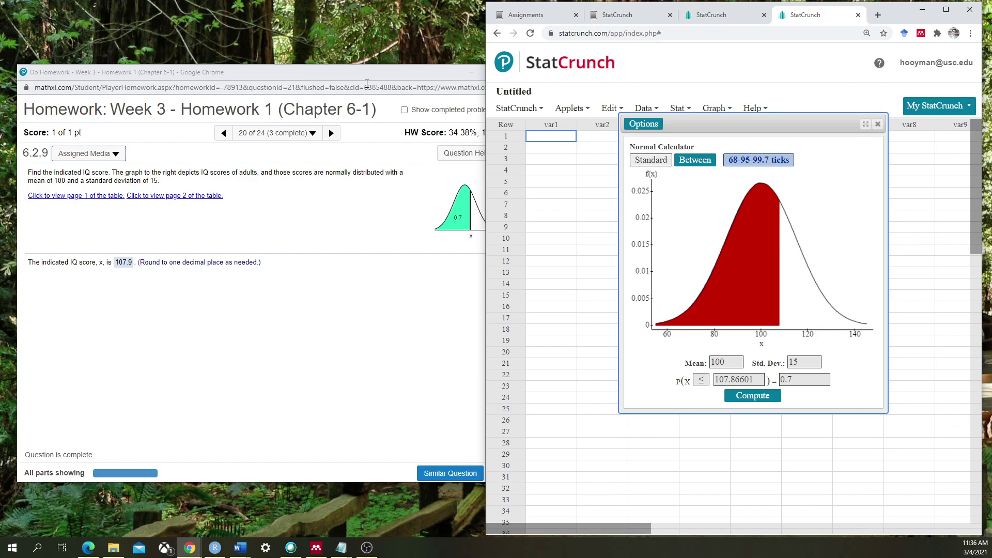
{"action": "left_click", "coordinate": [692, 162]}
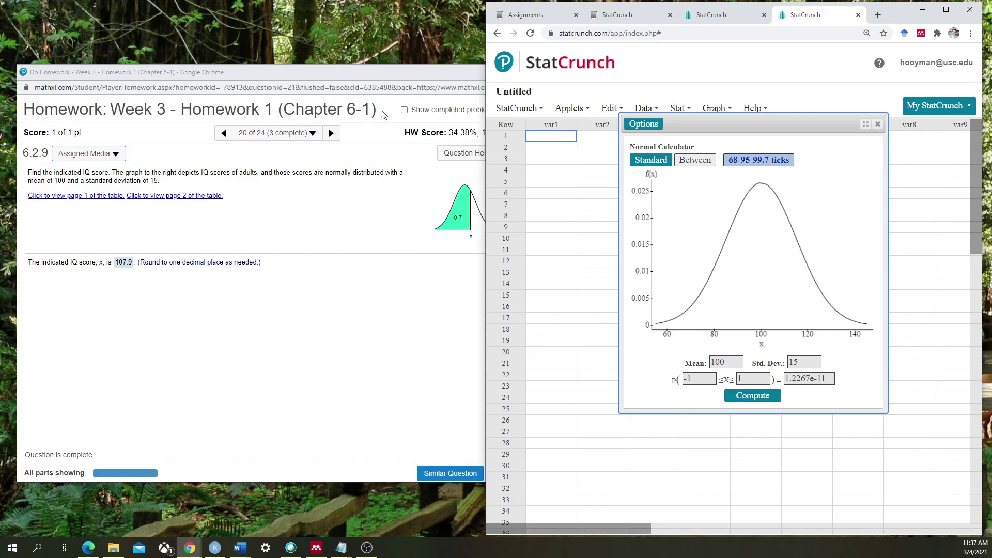
{"action": "left_click", "coordinate": [383, 80]}
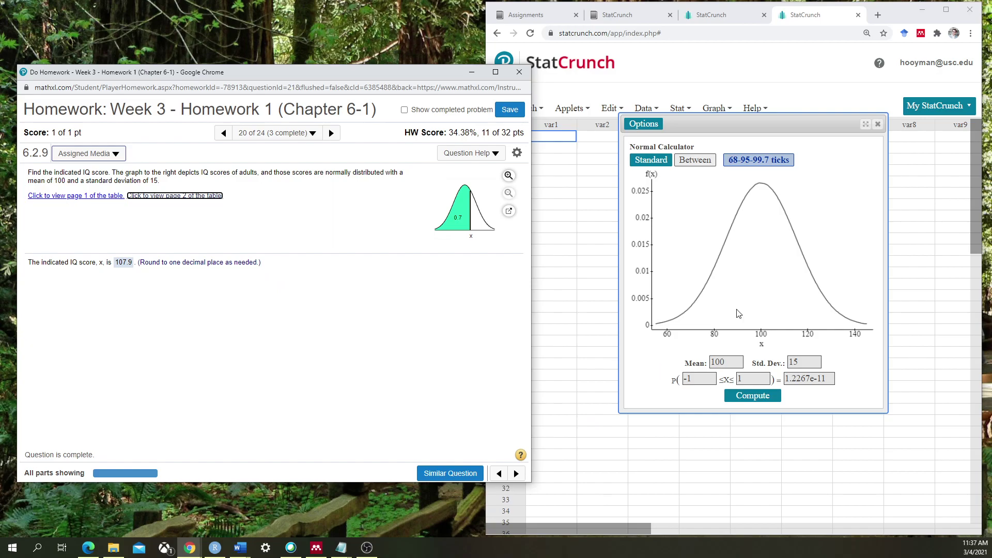
{"action": "left_click", "coordinate": [619, 192]}
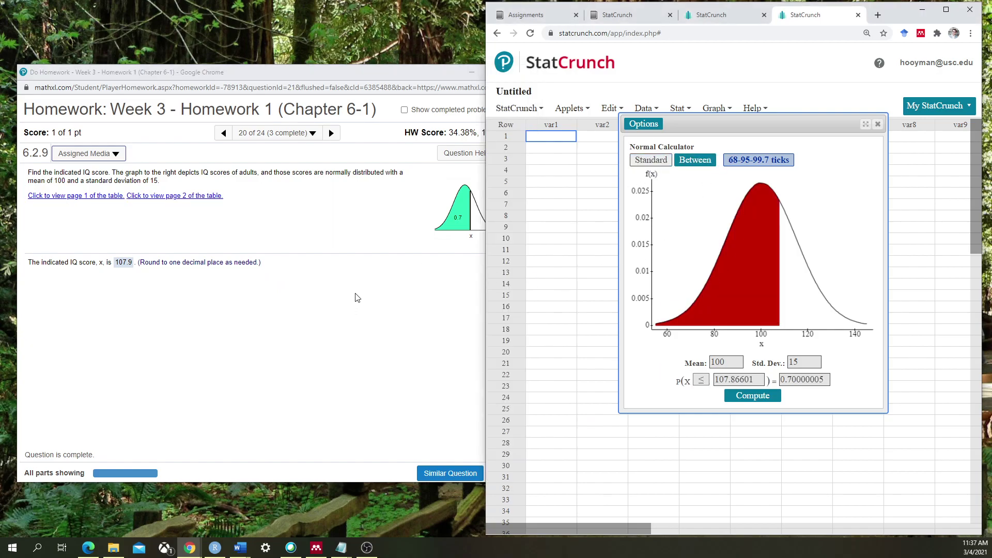
{"action": "left_click", "coordinate": [392, 79]}
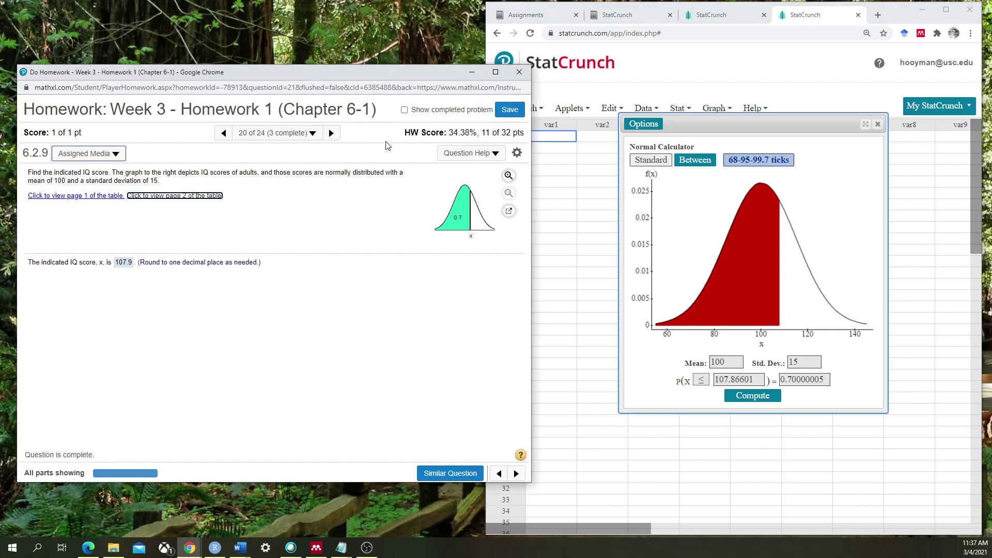